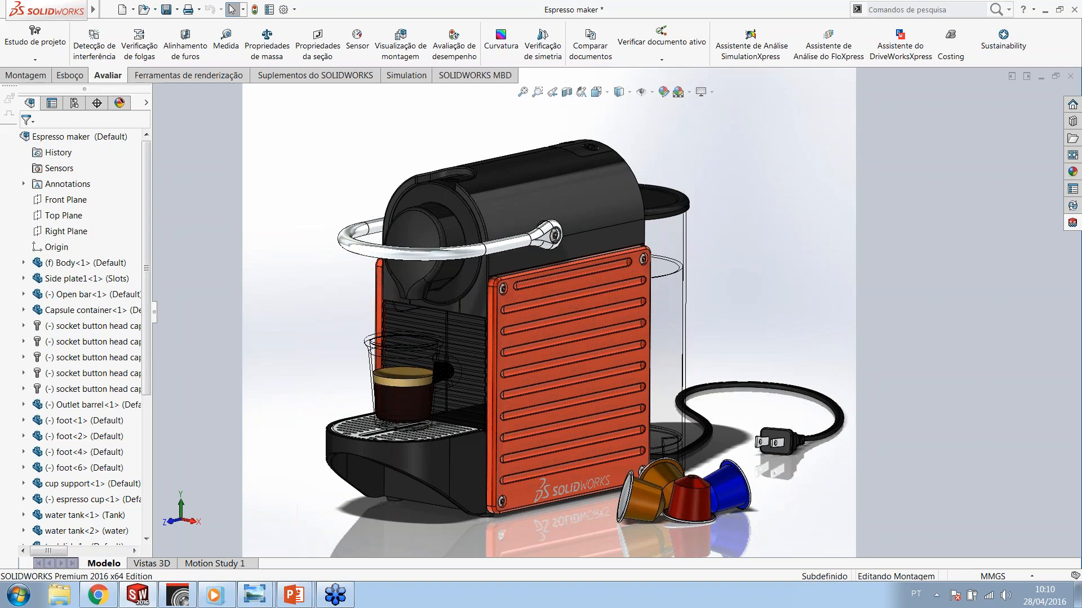
Step: Switch to SOLIDWORKS Visualize and review the available render, turntable, selection, object and camera tools
{"action": "key", "text": "alt+Tab"}
{"action": "key", "text": "alt+Tab"}
{"action": "key", "text": "alt+Tab"}
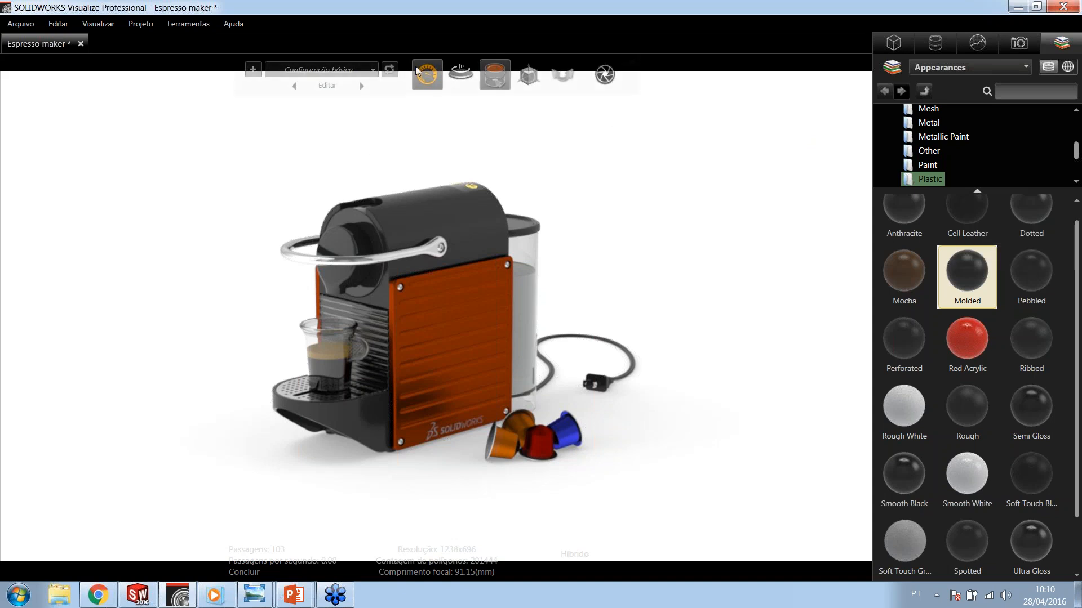
{"action": "mouse_move", "coordinate": [428, 80]}
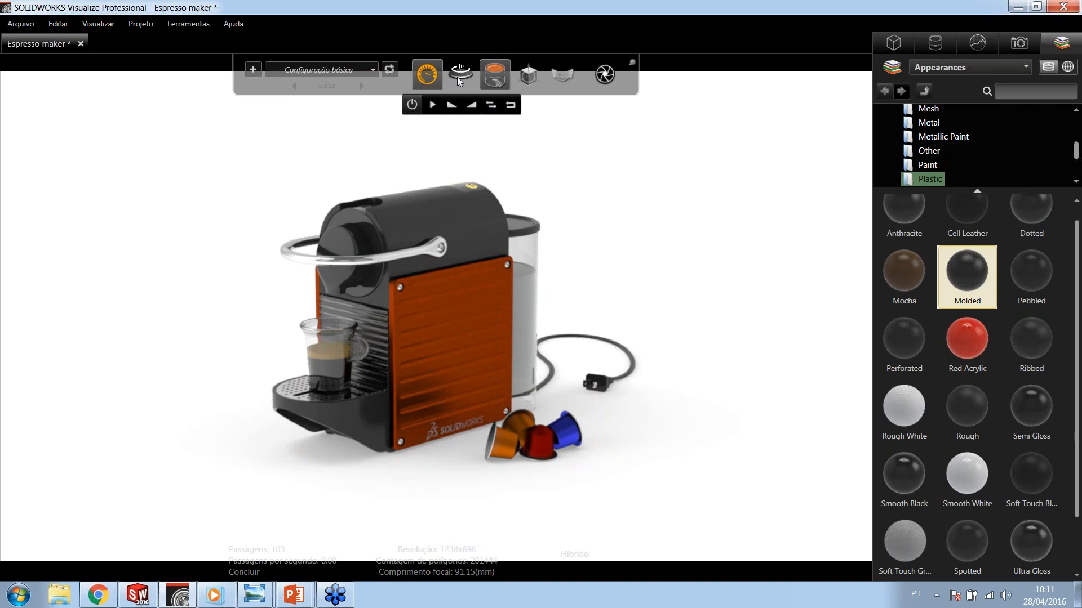
{"action": "mouse_move", "coordinate": [487, 74]}
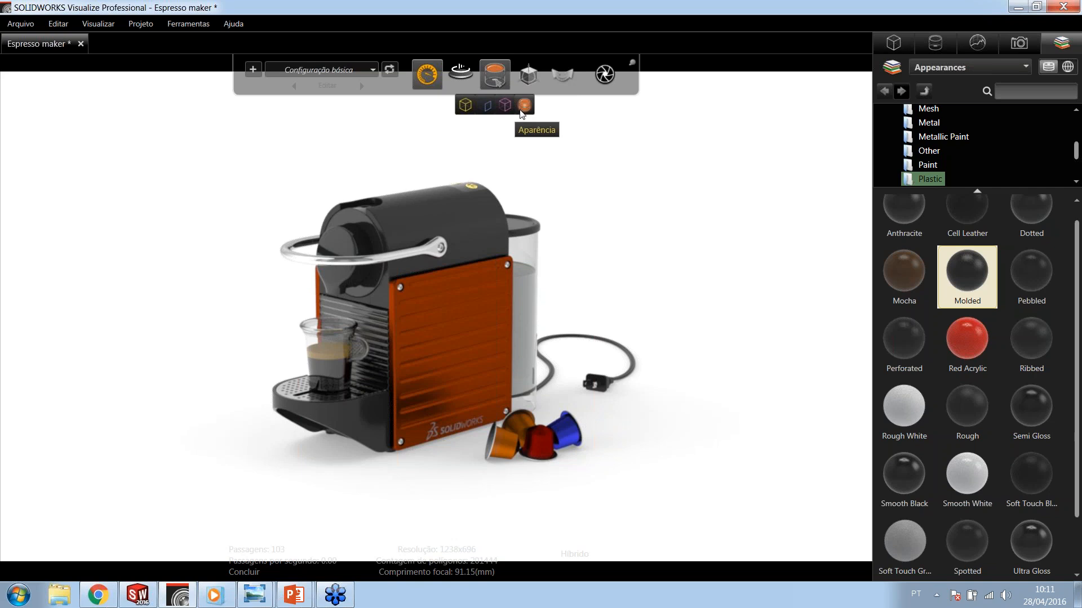
{"action": "mouse_move", "coordinate": [529, 76]}
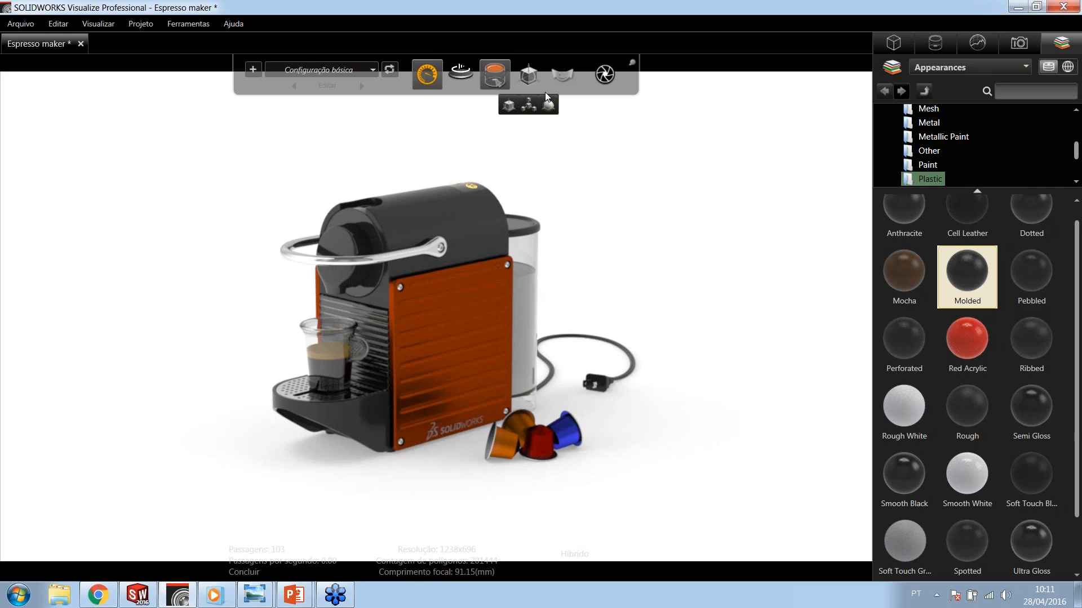
{"action": "mouse_move", "coordinate": [562, 77]}
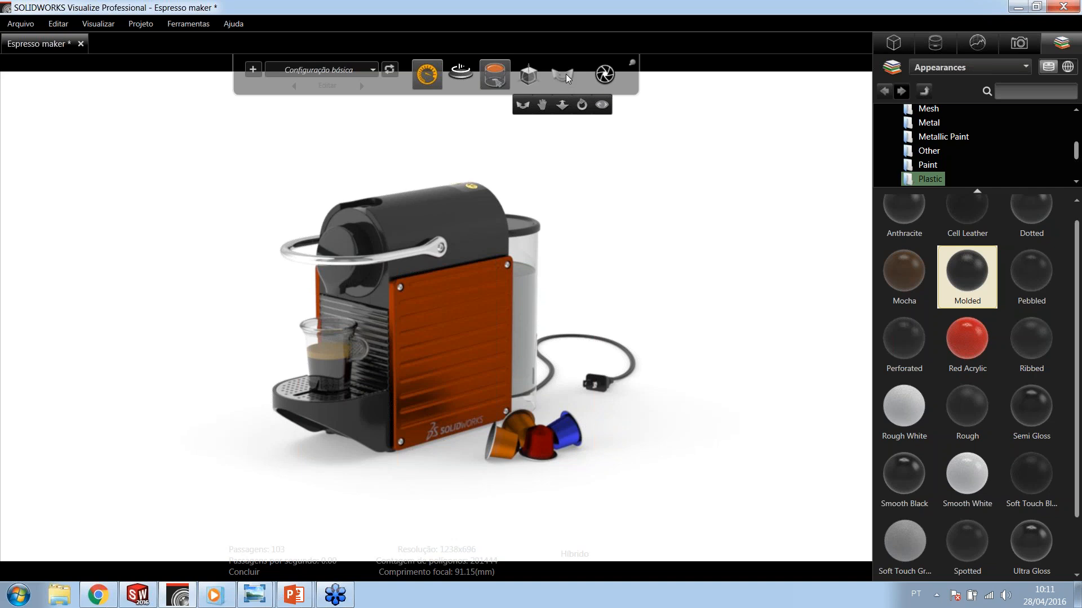
{"action": "mouse_move", "coordinate": [604, 74]}
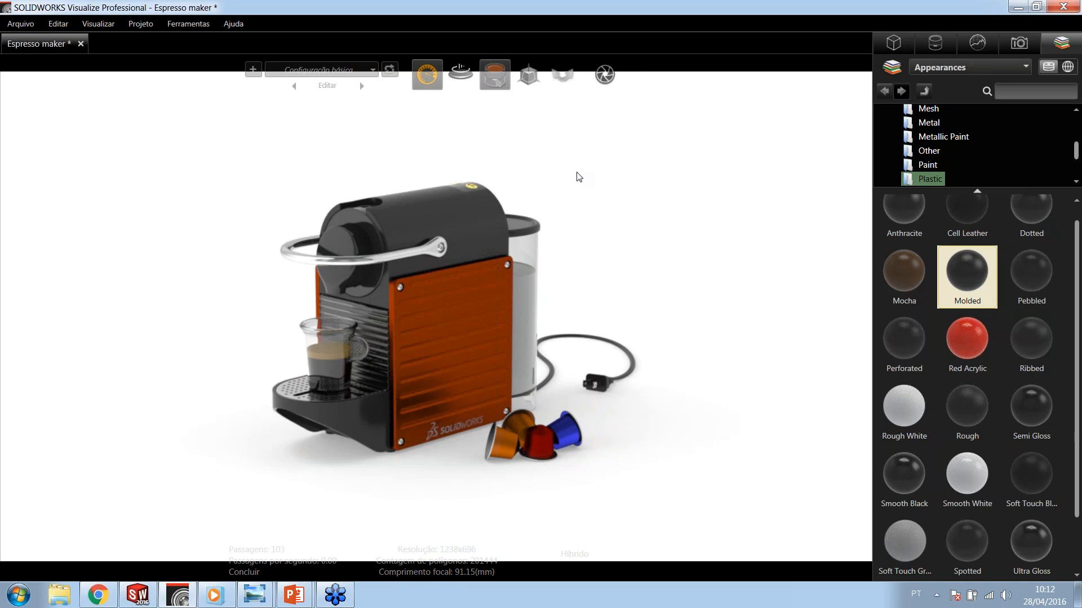
Step: Set the selection mode to Peça and expand the Espresso maker model to list the parts under Root
{"action": "mouse_move", "coordinate": [496, 79]}
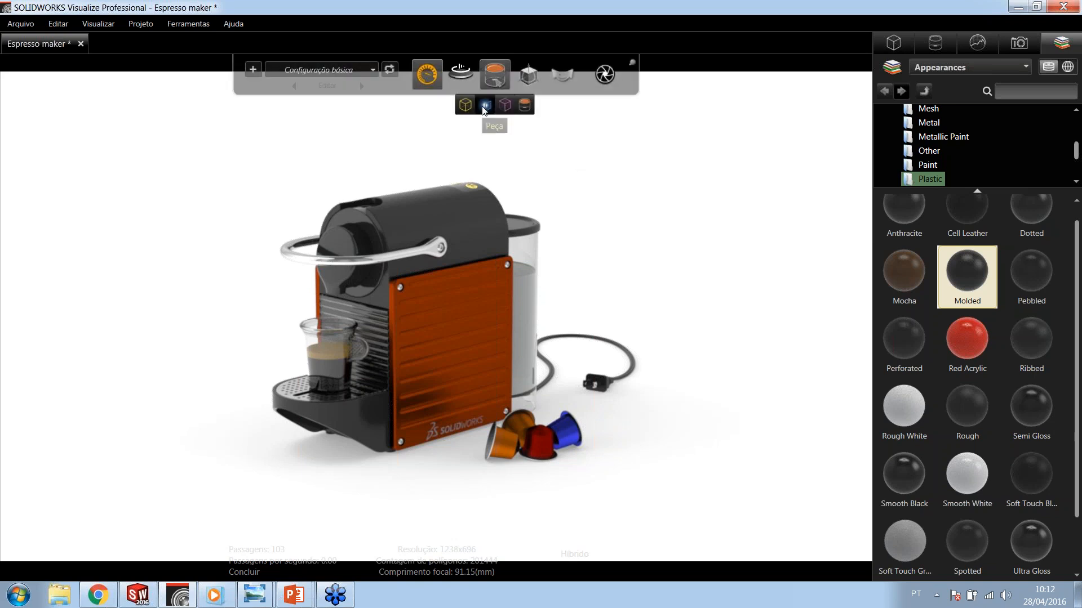
{"action": "left_click", "coordinate": [485, 106]}
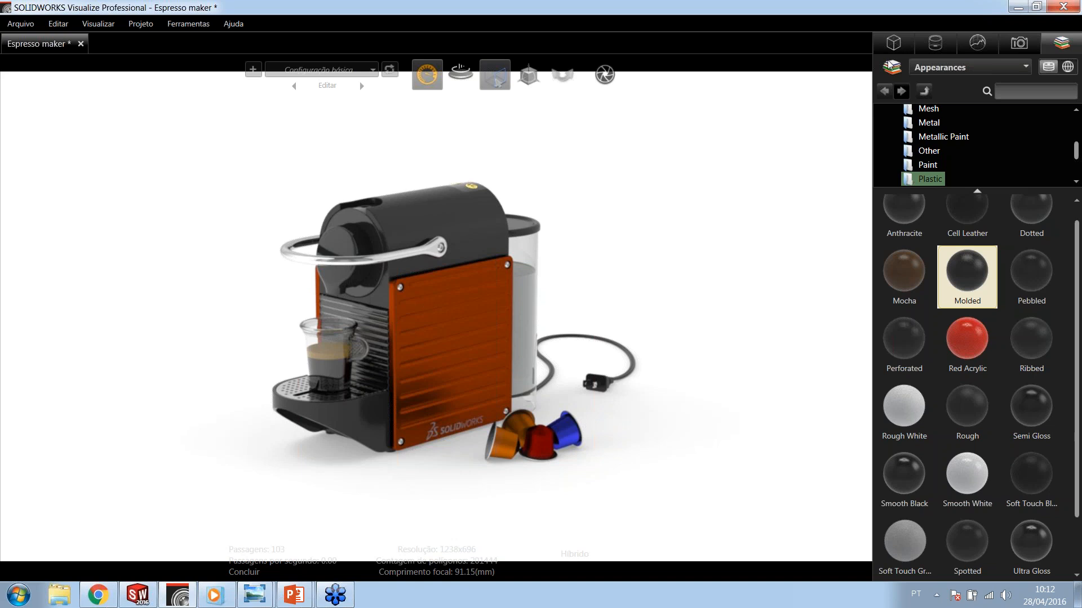
{"action": "left_click", "coordinate": [901, 39]}
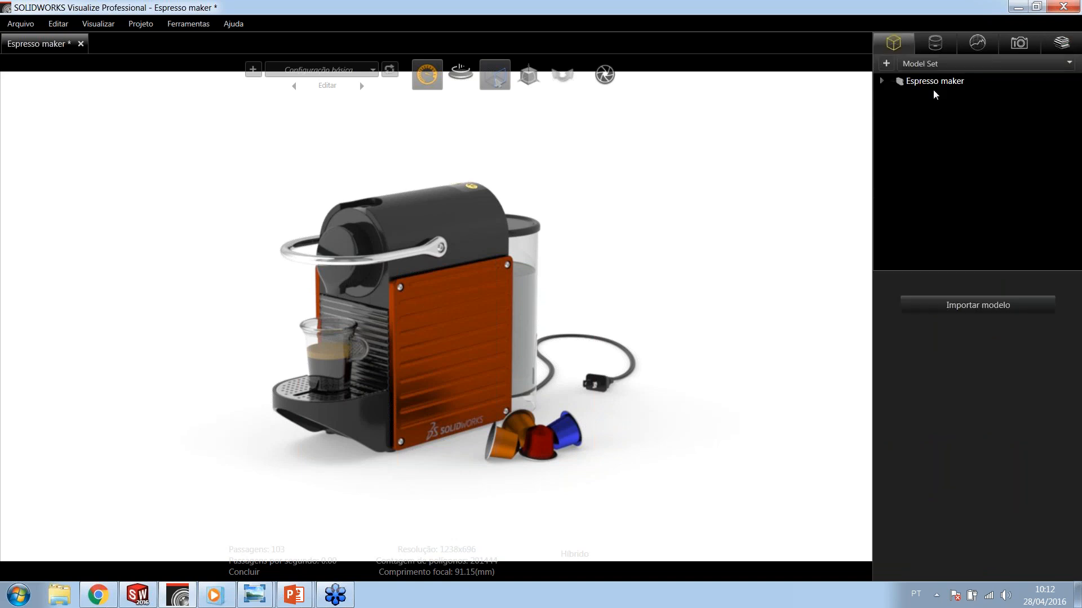
{"action": "left_click", "coordinate": [882, 81]}
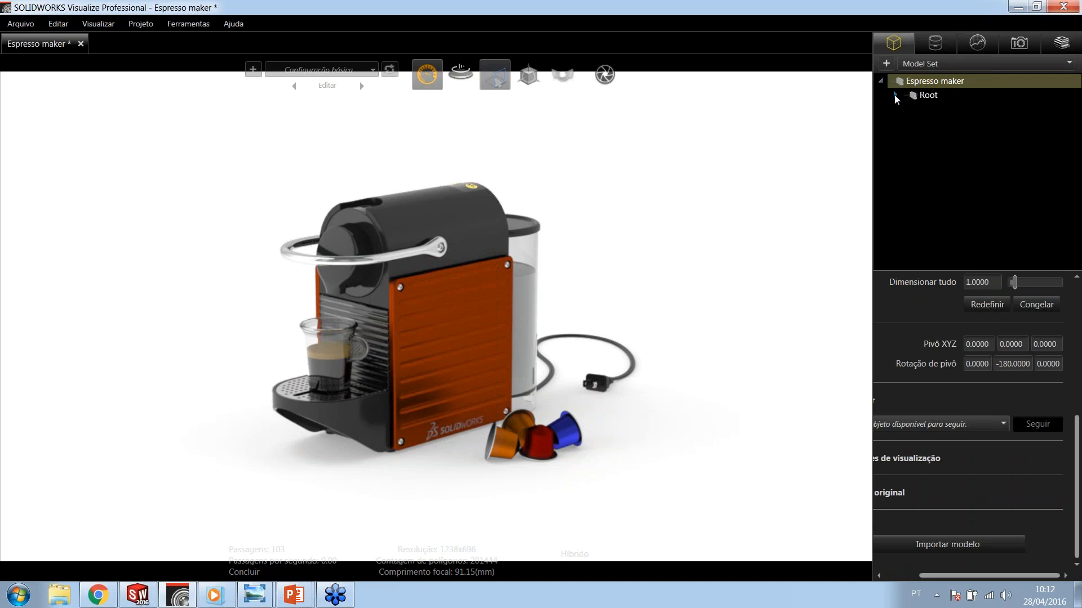
{"action": "left_click", "coordinate": [895, 95]}
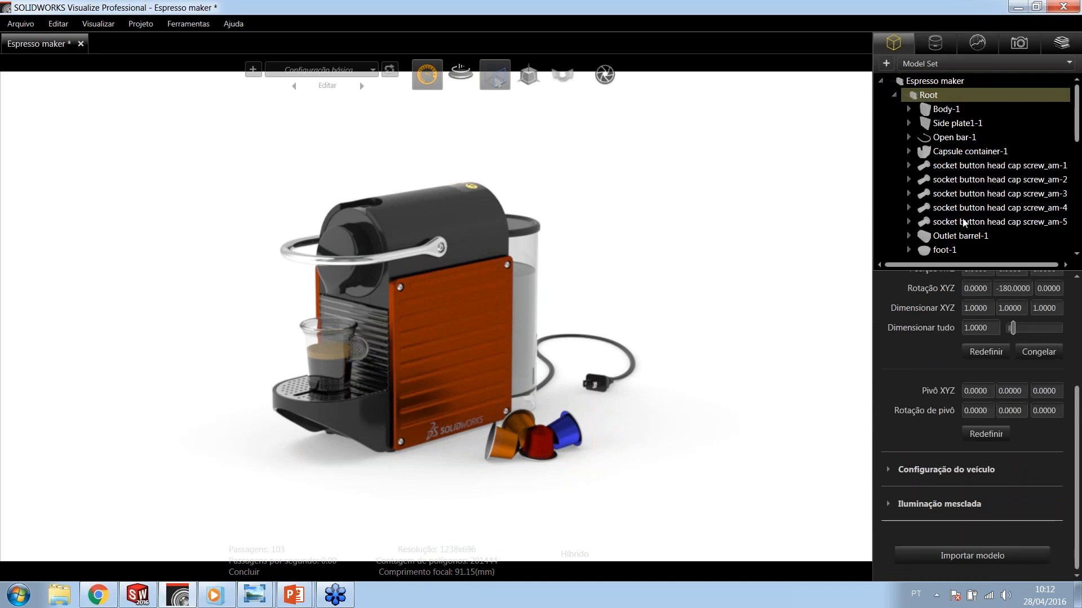
Step: Group the socket button head cap screws am-1 to am-5 into a new part group, expand it and clear the selection
{"action": "left_click", "coordinate": [978, 166]}
{"action": "left_click", "coordinate": [958, 194], "text": "shift"}
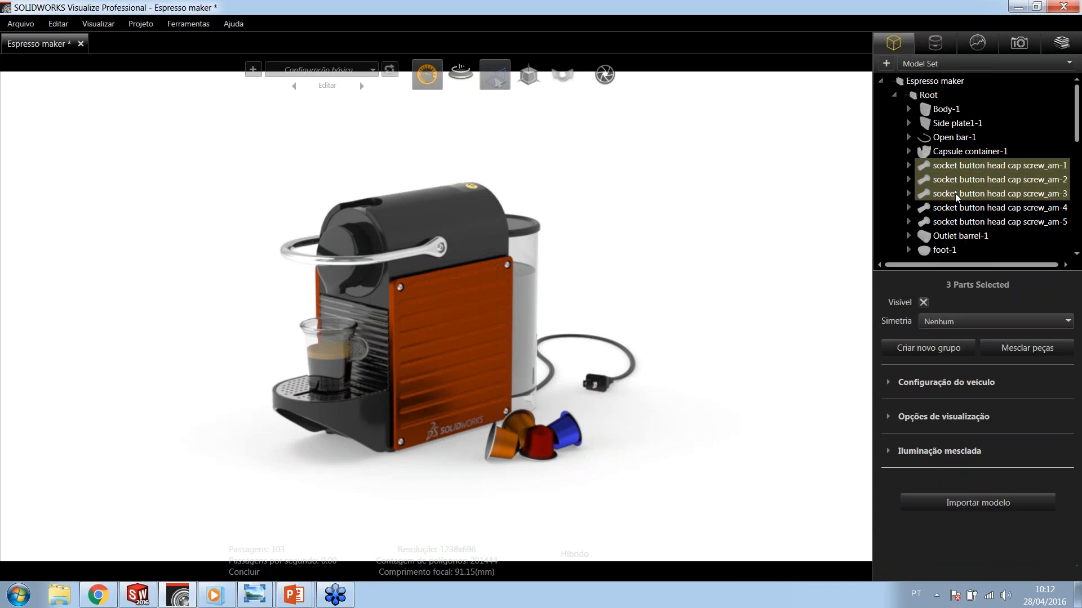
{"action": "left_click", "coordinate": [957, 208], "text": "shift"}
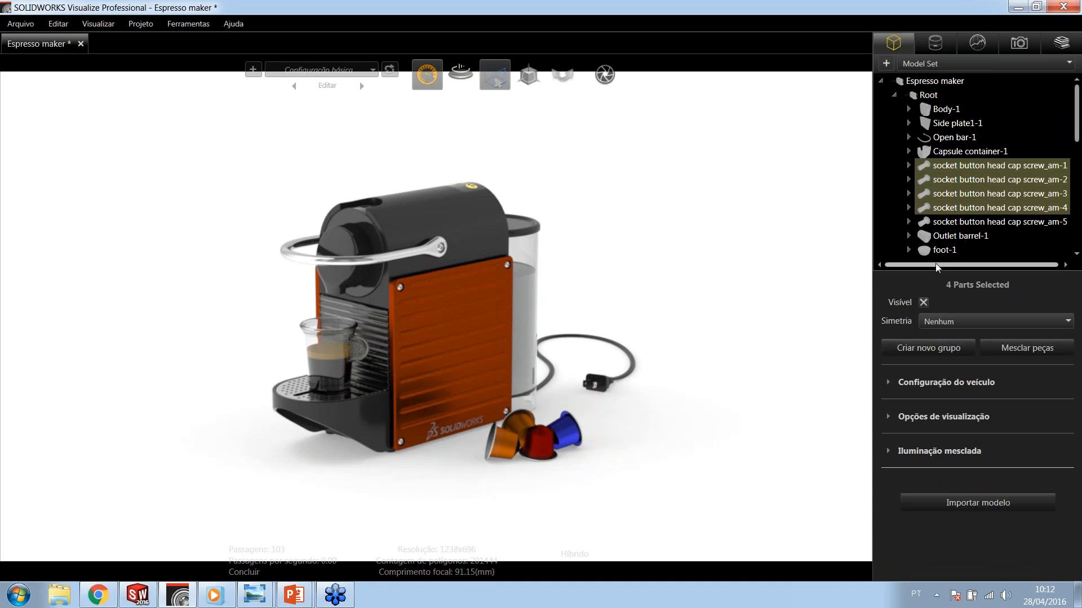
{"action": "left_click", "coordinate": [940, 222], "text": "shift"}
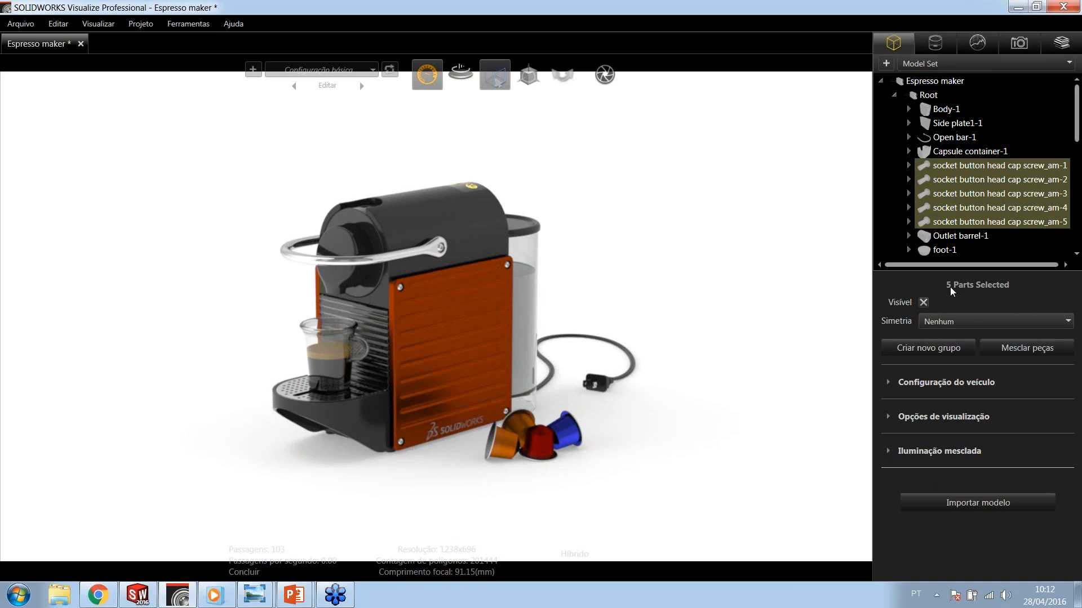
{"action": "left_click", "coordinate": [939, 349]}
{"action": "scroll", "coordinate": [975, 169], "scroll_direction": "down", "scroll_amount": 5}
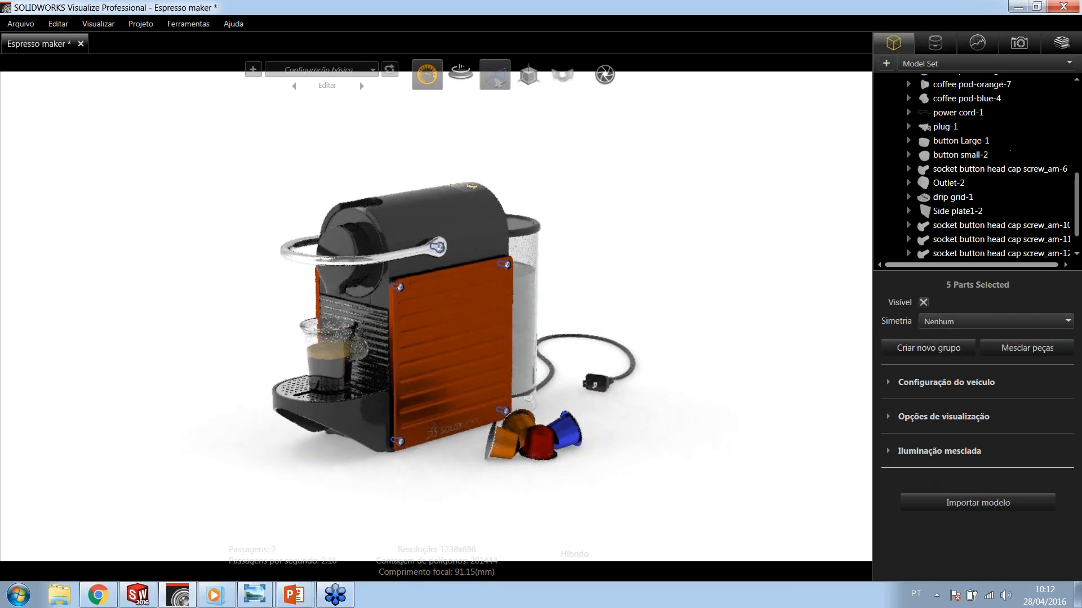
{"action": "scroll", "coordinate": [926, 249], "scroll_direction": "down", "scroll_amount": 1}
{"action": "left_click", "coordinate": [911, 251]}
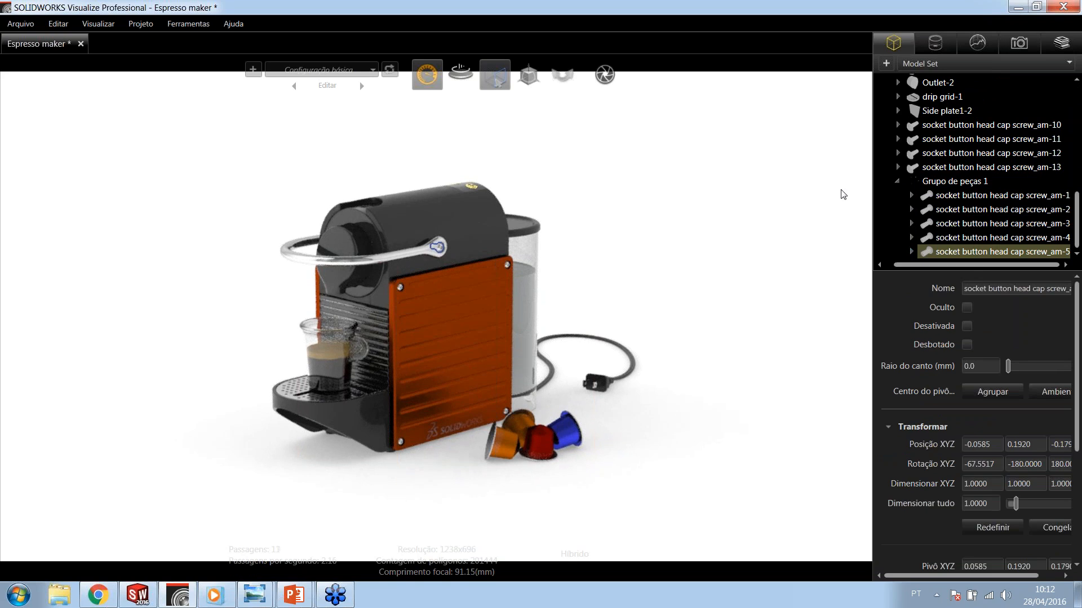
{"action": "left_click", "coordinate": [667, 193]}
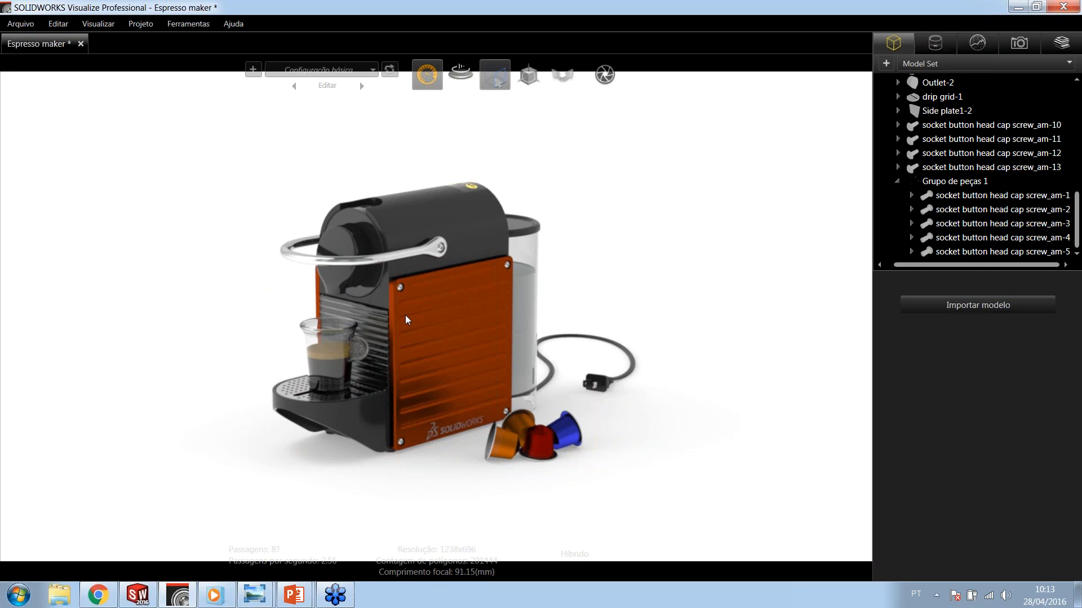
Step: Merge the two orange side plates of the espresso maker into a single part
{"action": "left_click", "coordinate": [413, 332]}
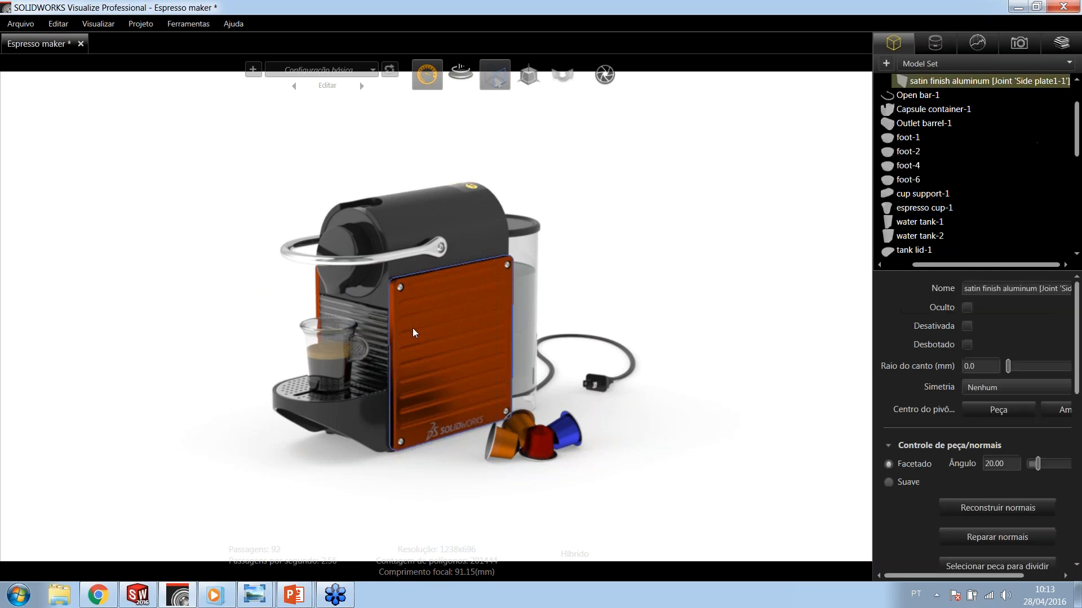
{"action": "left_click", "coordinate": [318, 290], "text": "ctrl"}
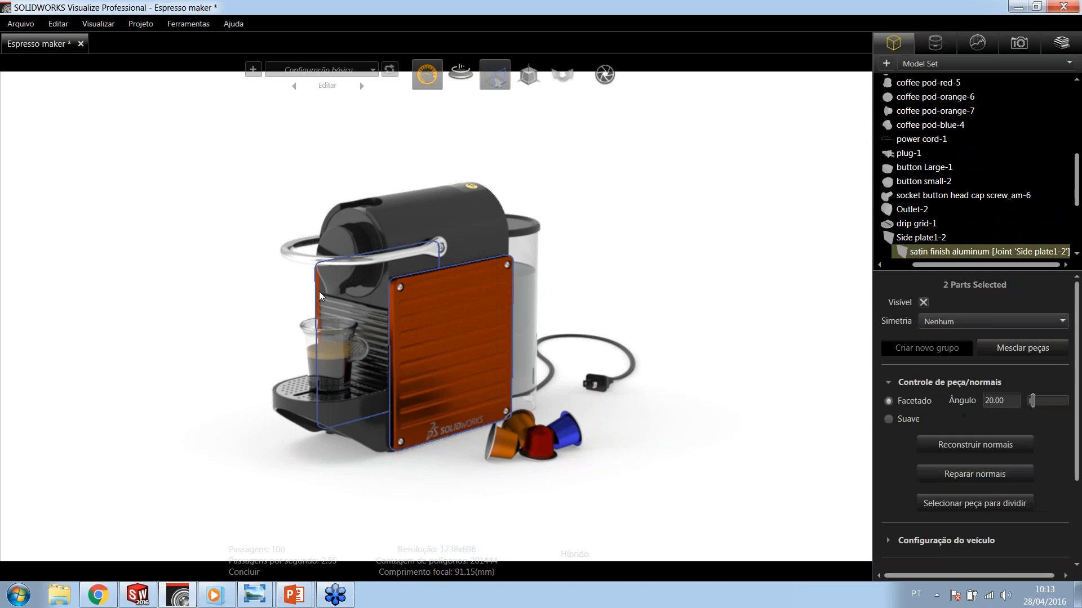
{"action": "left_click", "coordinate": [1044, 348]}
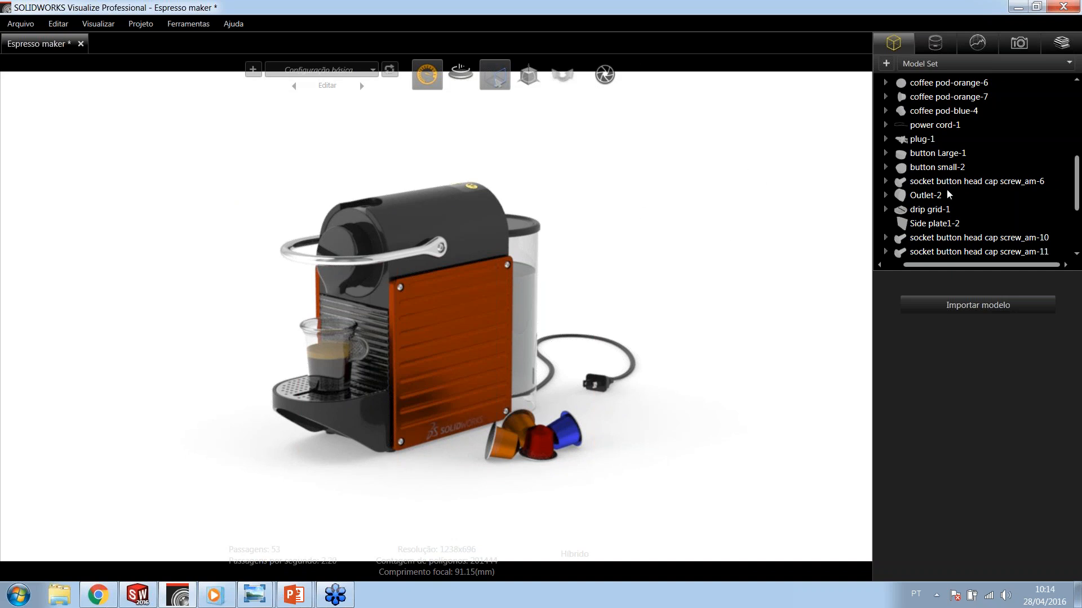
Step: Review the library's asset types and compare the online appearance categories with the local ones
{"action": "left_click", "coordinate": [1058, 49]}
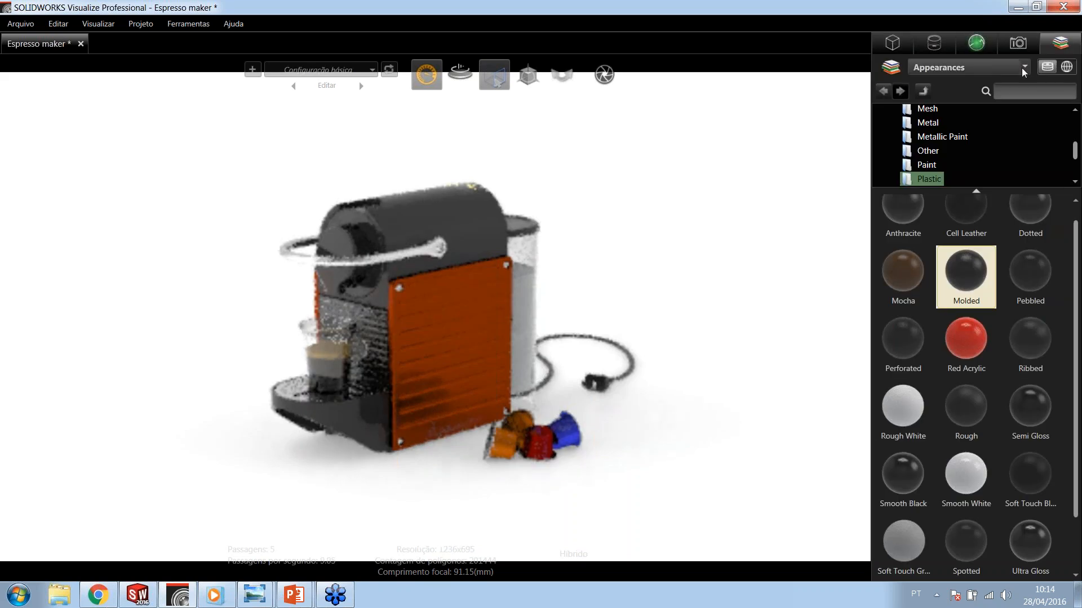
{"action": "left_click", "coordinate": [1009, 66]}
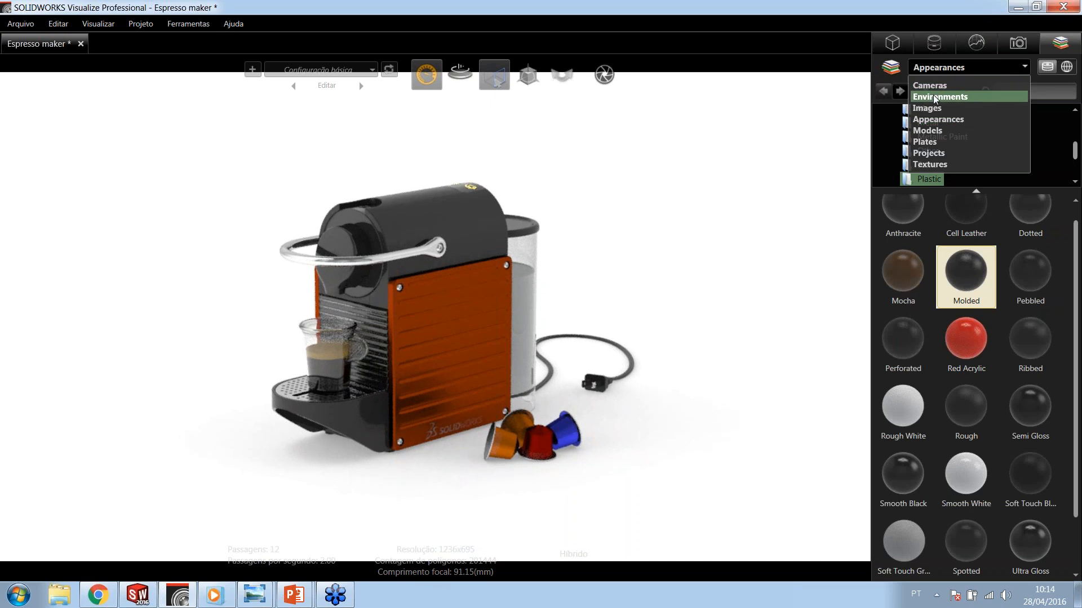
{"action": "left_click", "coordinate": [735, 128]}
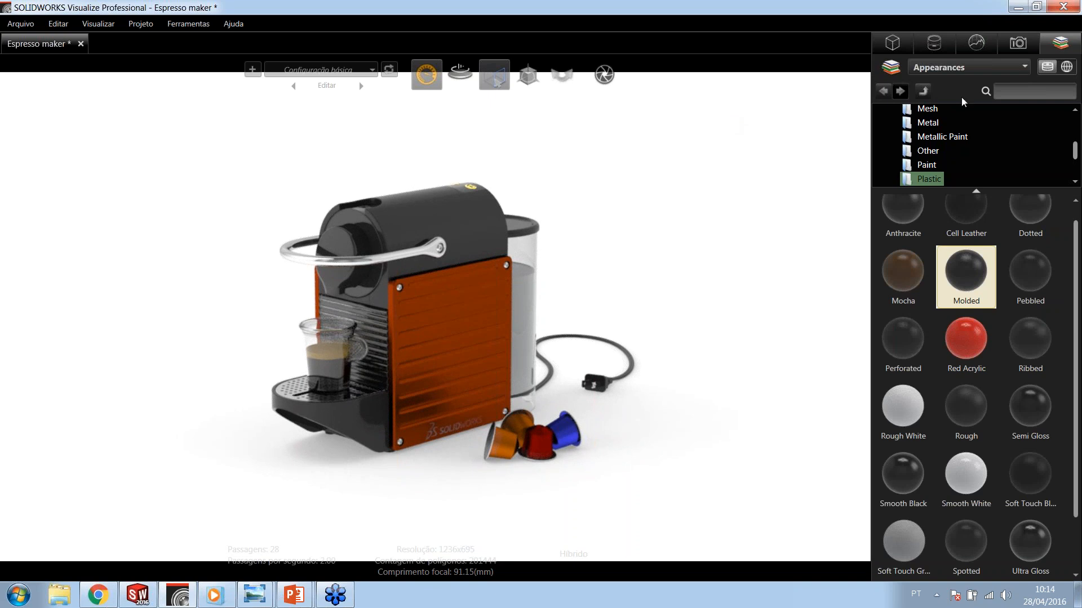
{"action": "left_click", "coordinate": [1068, 67]}
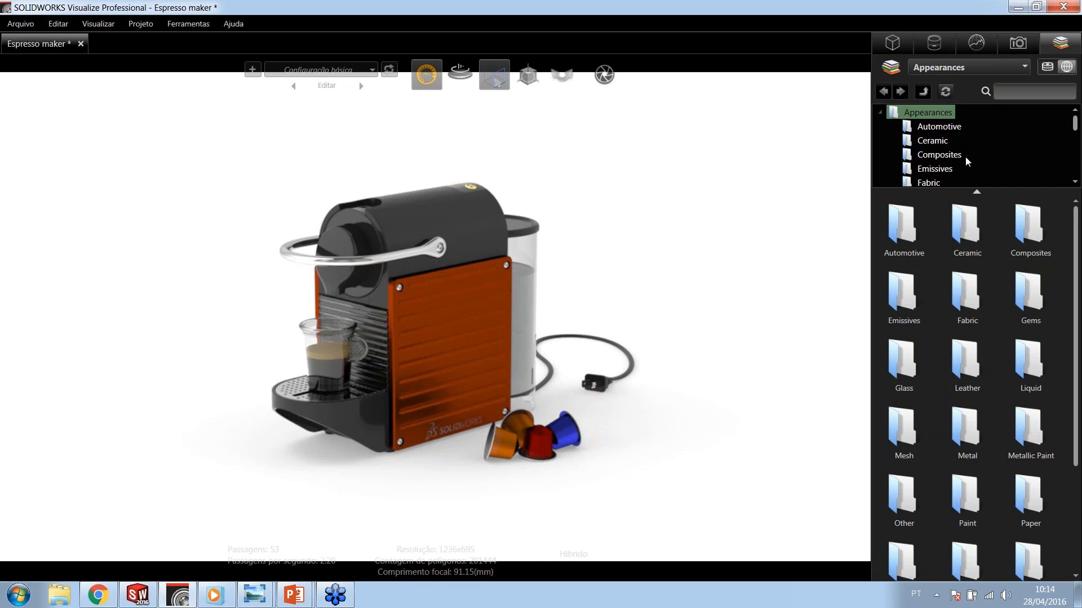
{"action": "left_click", "coordinate": [1049, 68]}
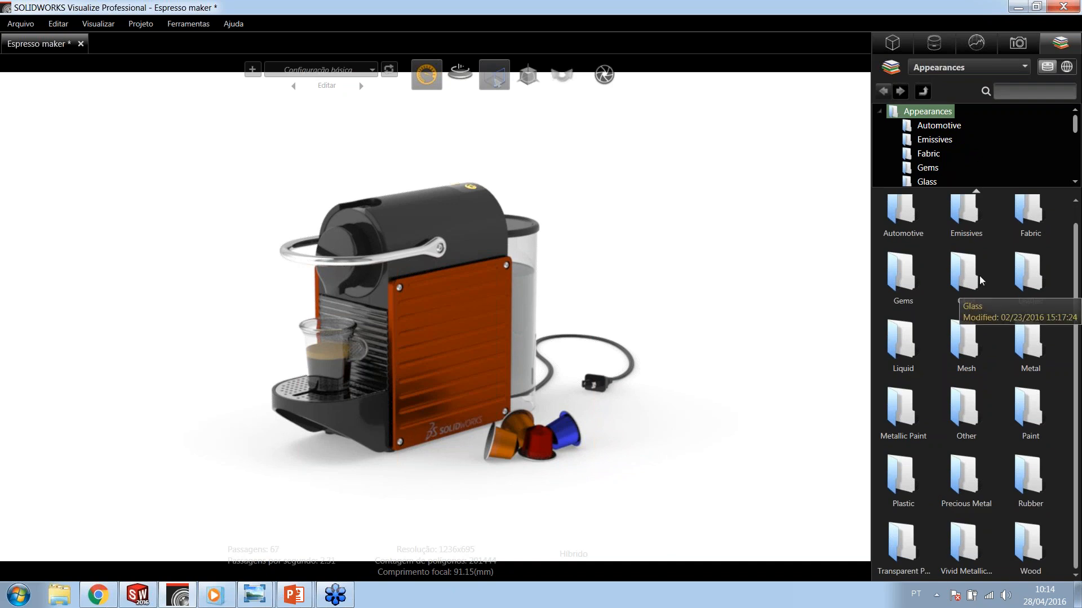
Step: Apply the Molded appearance from the local Plastic category to the machine's black body
{"action": "double_click", "coordinate": [902, 467]}
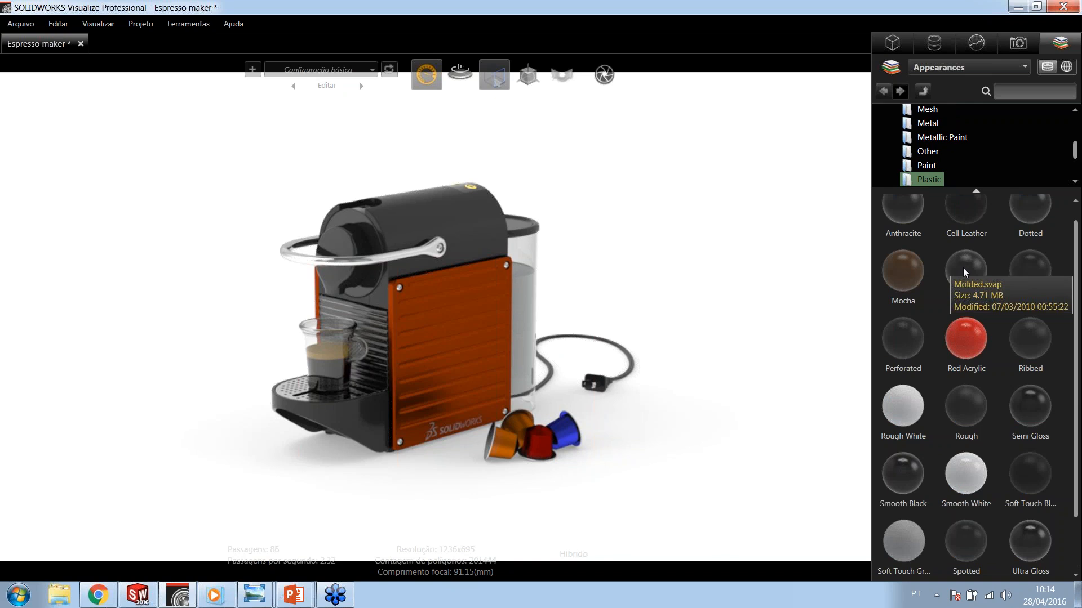
{"action": "left_click_drag", "start_coordinate": [963, 268], "coordinate": [459, 208]}
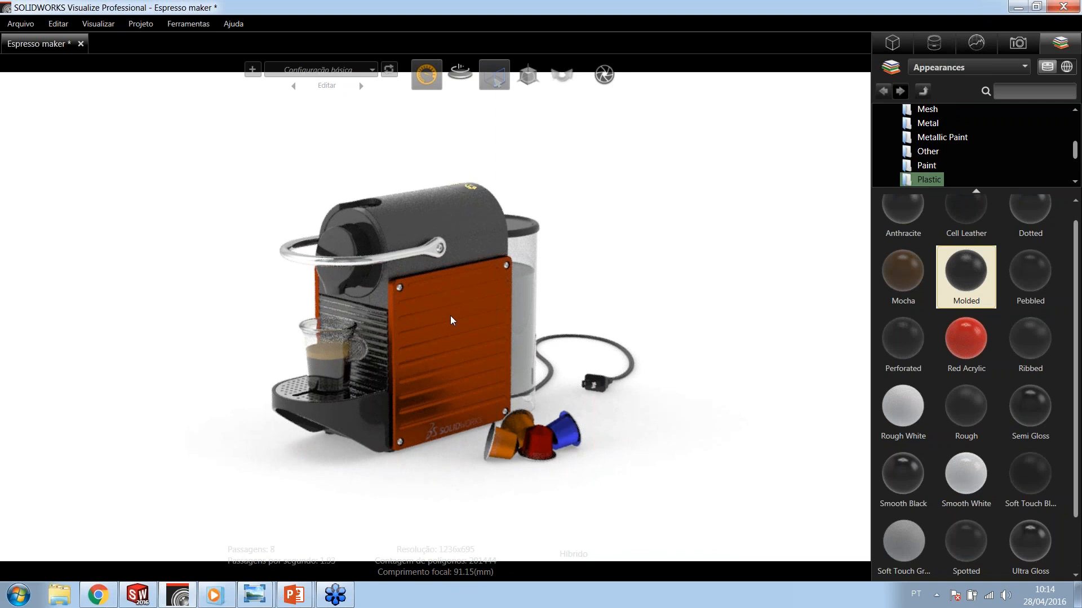
{"action": "scroll", "coordinate": [438, 296], "scroll_direction": "up", "scroll_amount": 2}
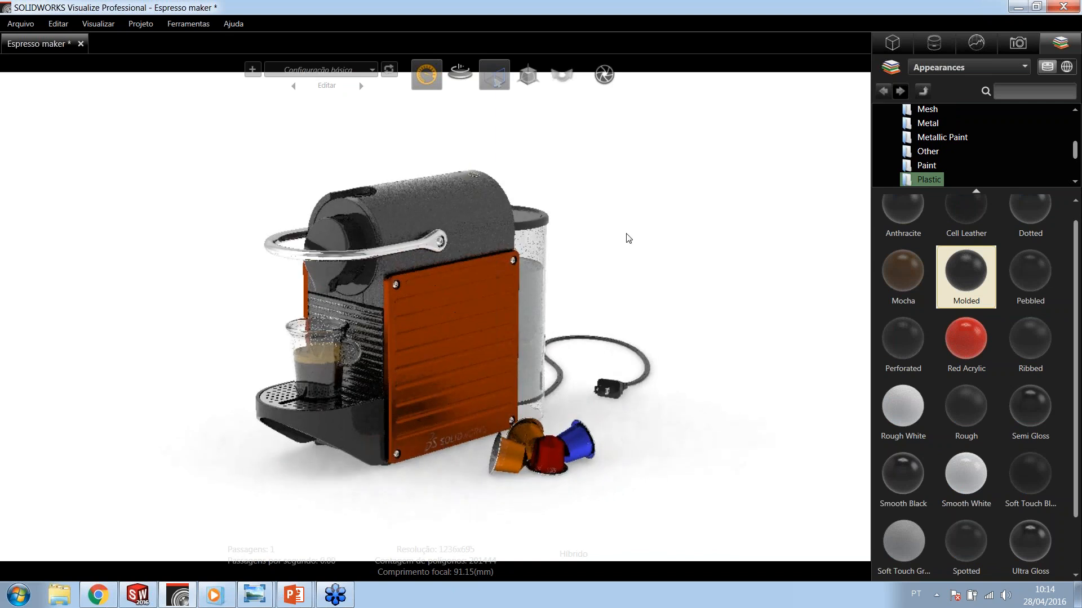
Step: Examine the settings of the project's Molded appearance, including its Relevo texture options
{"action": "left_click", "coordinate": [933, 44]}
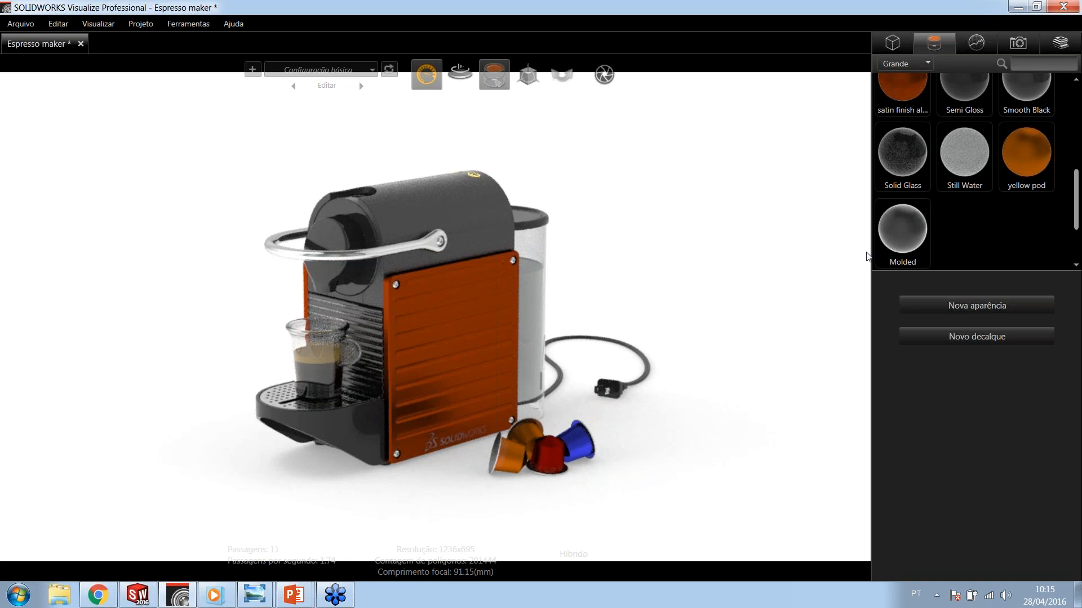
{"action": "left_click", "coordinate": [892, 233]}
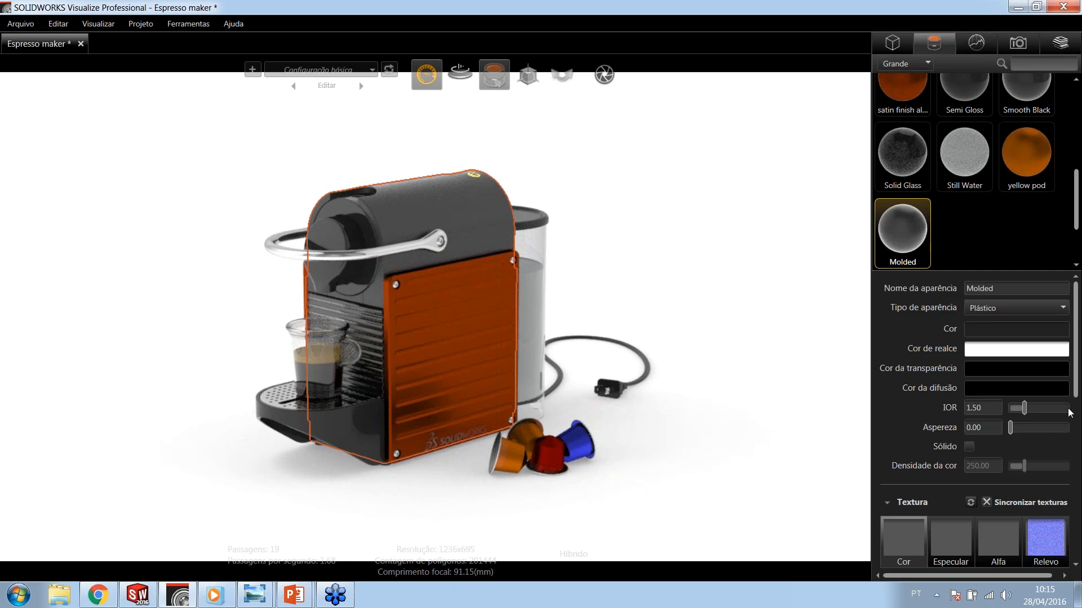
{"action": "scroll", "coordinate": [1046, 541], "scroll_direction": "down", "scroll_amount": 1}
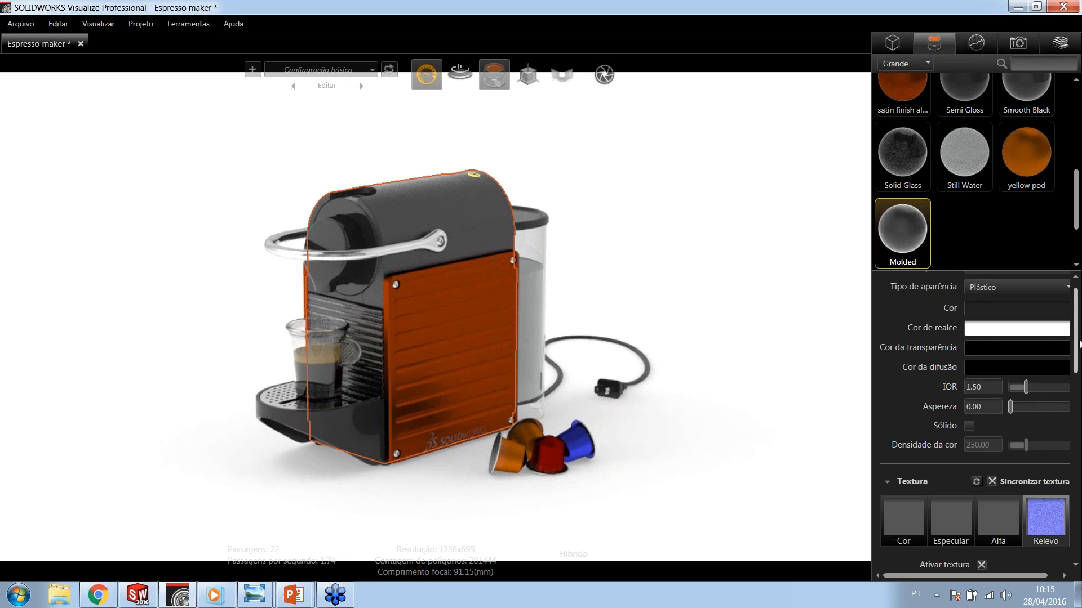
{"action": "left_click_drag", "start_coordinate": [1074, 334], "coordinate": [1074, 378]}
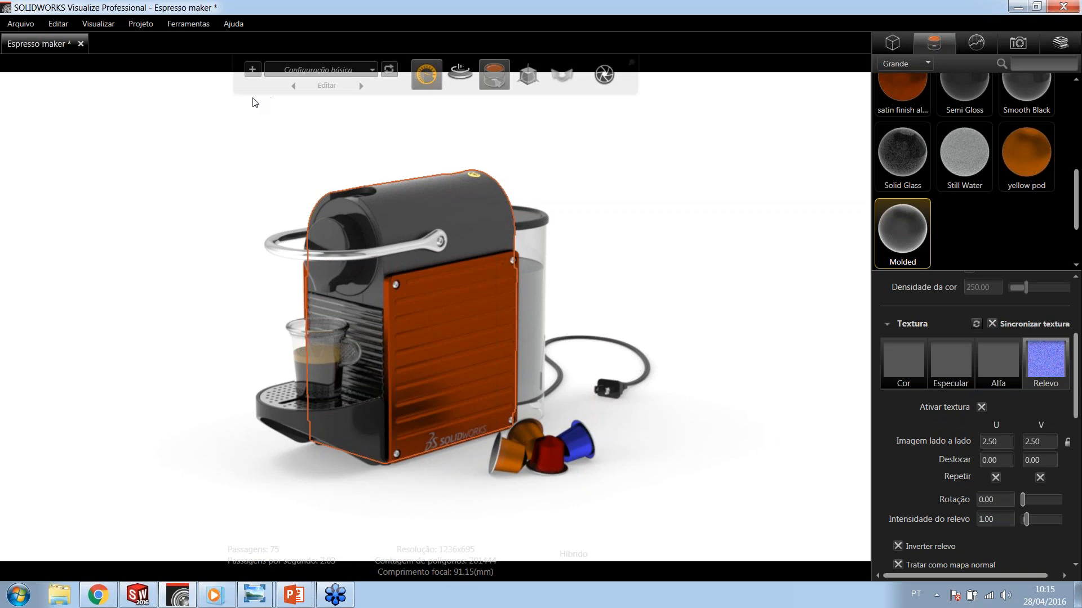
Step: Create a new configuration and name it Laranja
{"action": "left_click", "coordinate": [257, 69]}
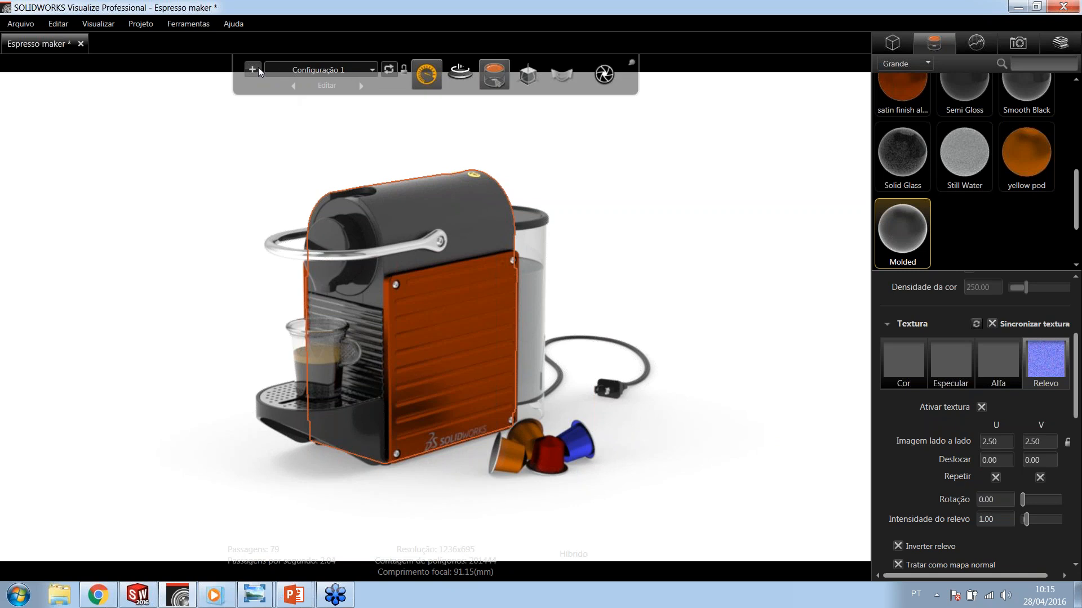
{"action": "left_click", "coordinate": [319, 87]}
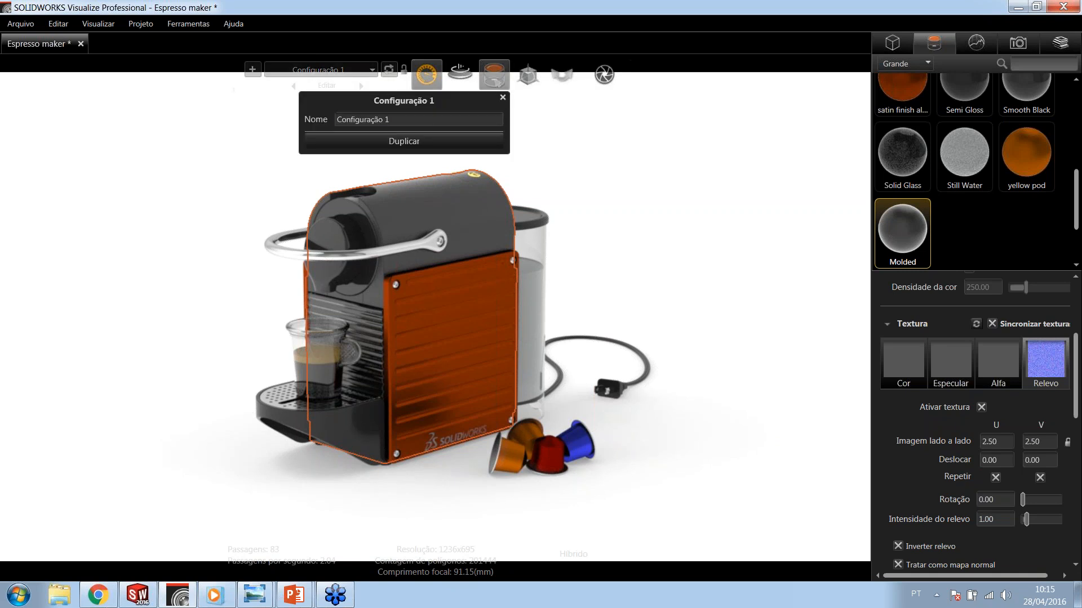
{"action": "type", "text": "Laranja"}
{"action": "left_click", "coordinate": [637, 155]}
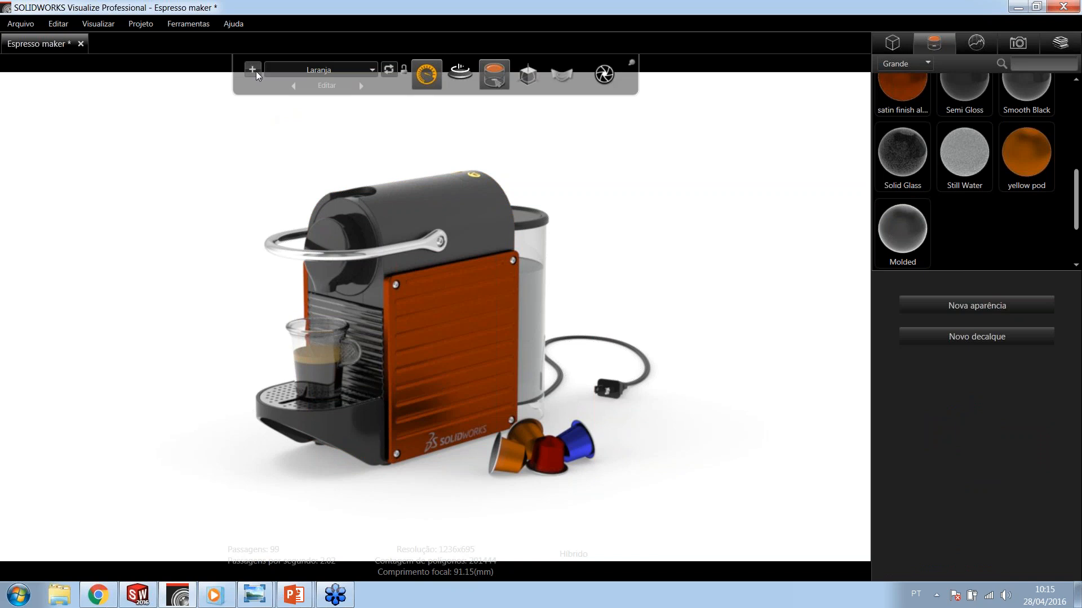
Step: Create another configuration and name it Verde
{"action": "left_click", "coordinate": [295, 87]}
{"action": "left_click", "coordinate": [330, 86]}
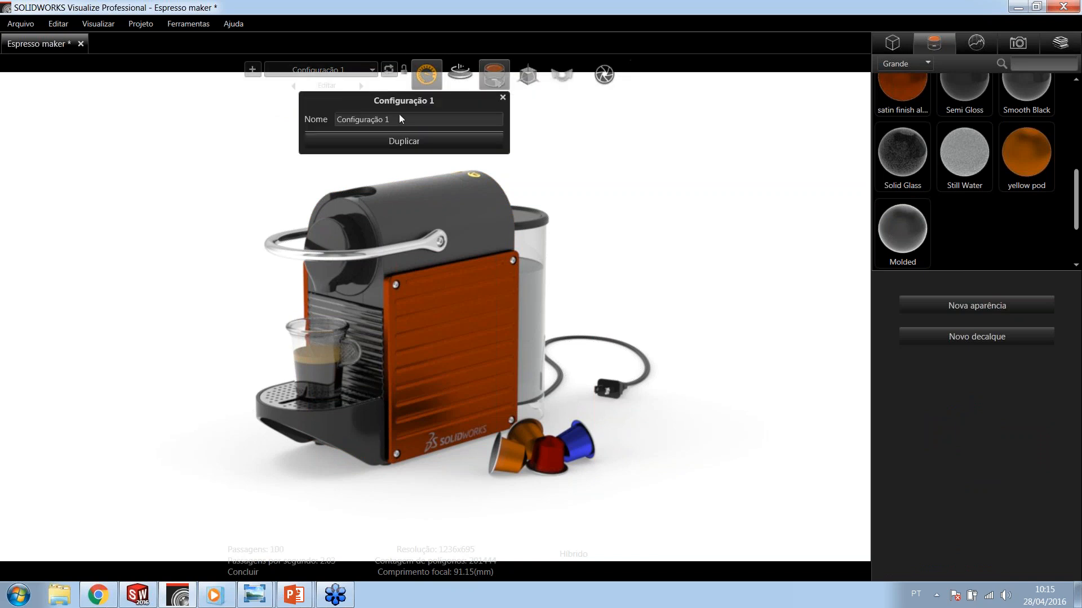
{"action": "left_click_drag", "start_coordinate": [394, 119], "coordinate": [314, 118]}
{"action": "type", "text": "Verde"}
{"action": "key", "text": "Return"}
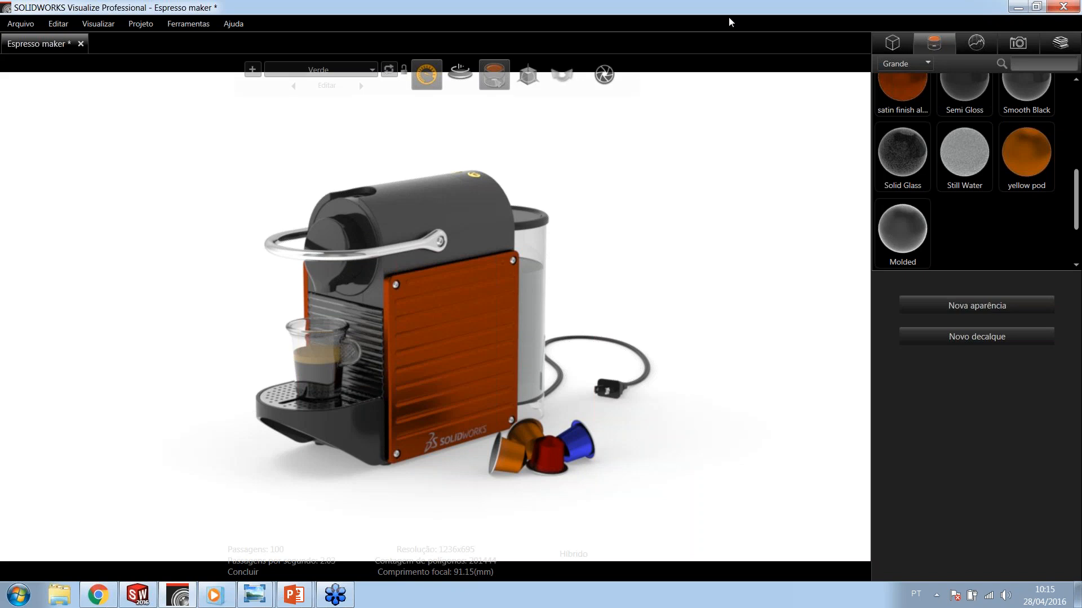
Step: Duplicate the orange satin finish aluminum appearance and select the copy to edit its colour settings
{"action": "left_click", "coordinate": [912, 94]}
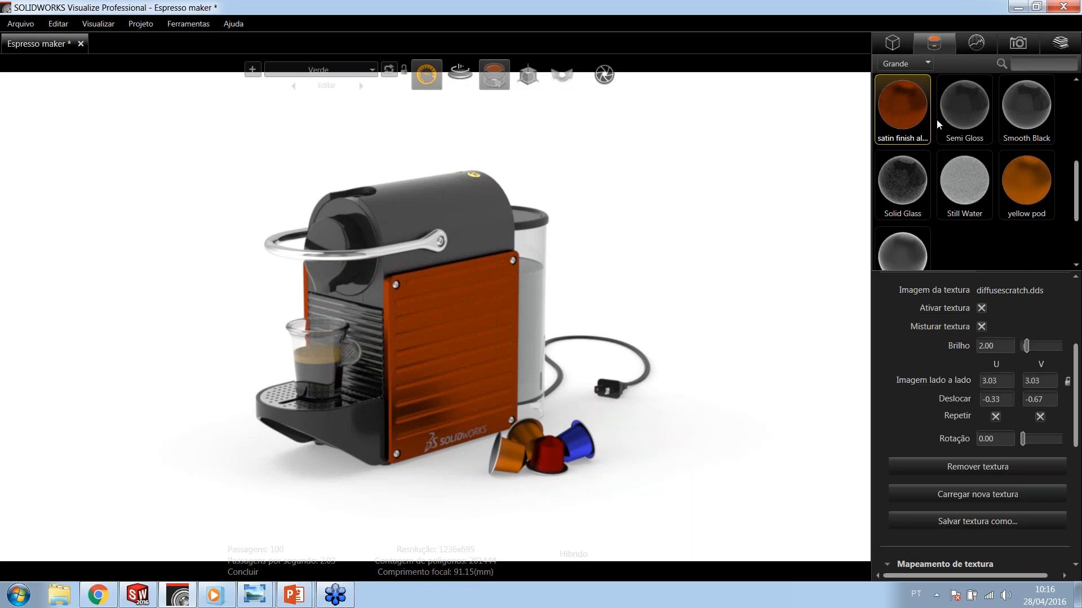
{"action": "key", "text": "ctrl+v"}
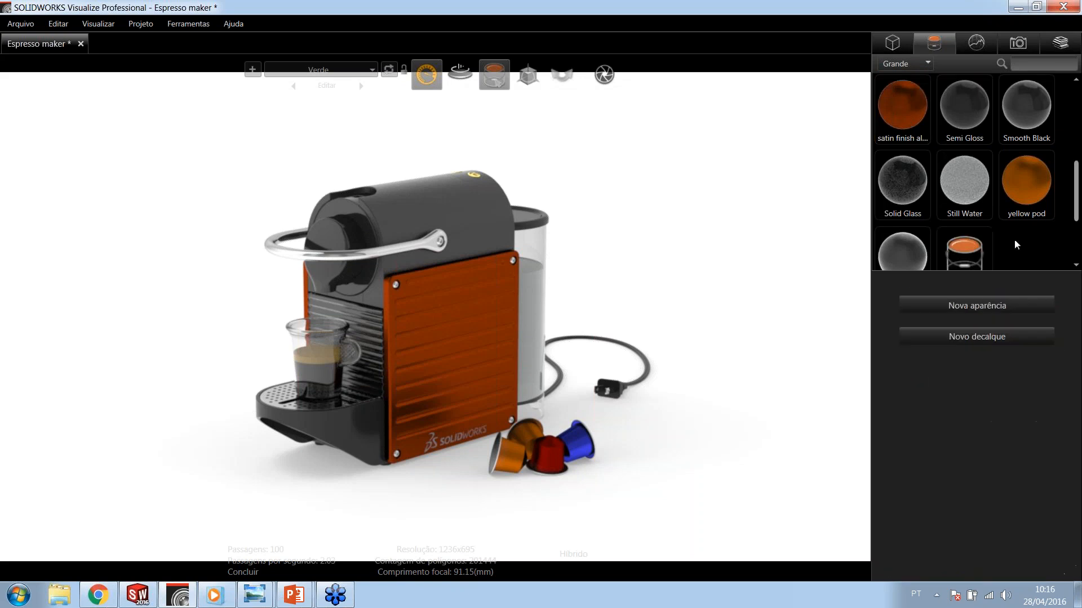
{"action": "left_click", "coordinate": [972, 252]}
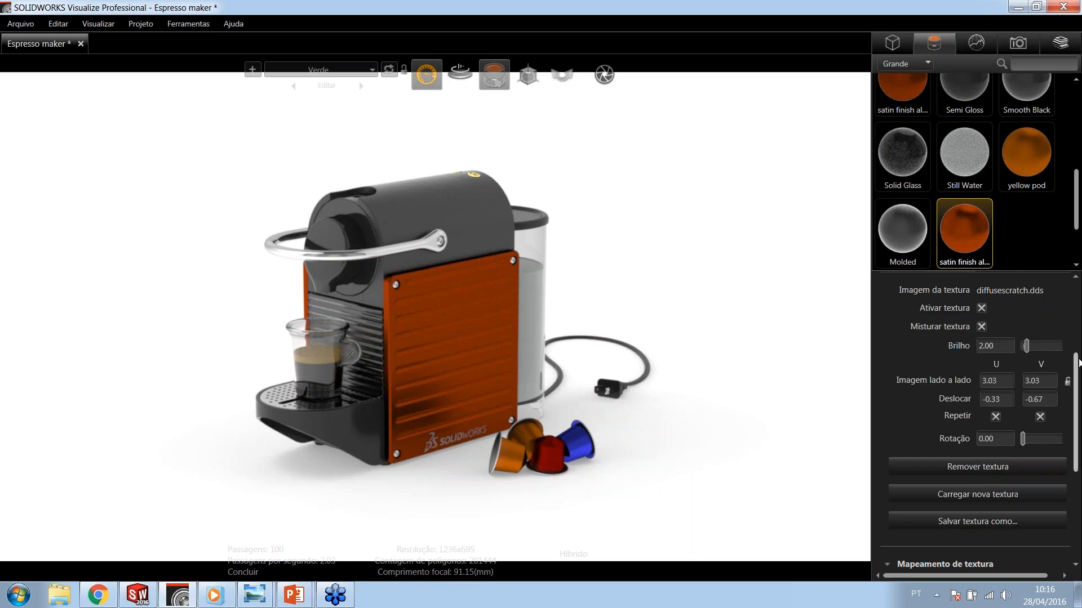
{"action": "left_click_drag", "start_coordinate": [1078, 358], "coordinate": [1070, 284]}
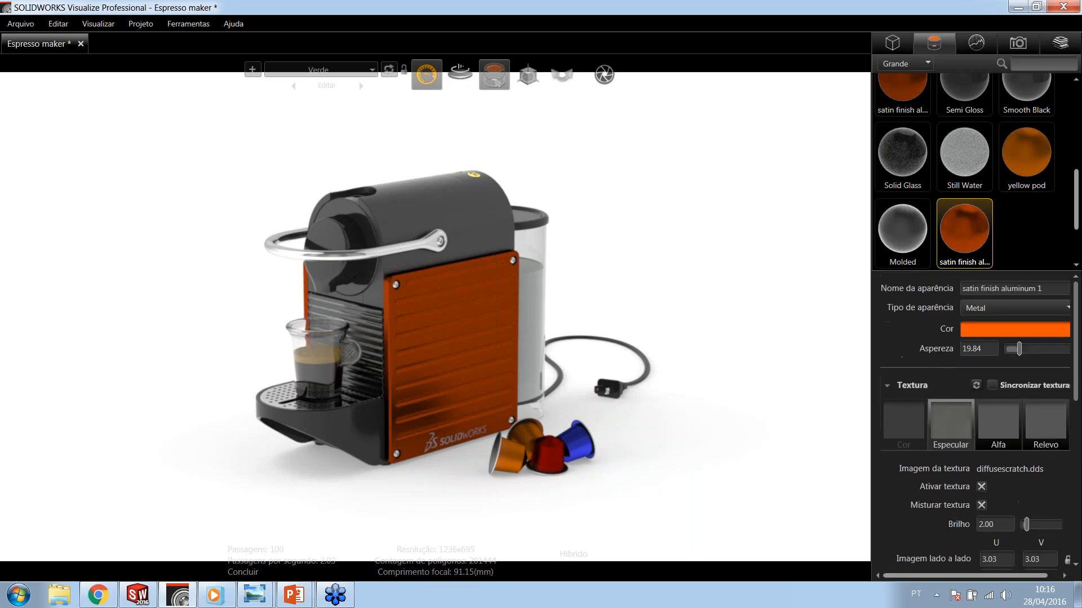
Step: Change the copied appearance's colour to teal with hue 174.8, saturation 84 and value 70
{"action": "left_click", "coordinate": [1029, 330]}
{"action": "double_click", "coordinate": [825, 412]}
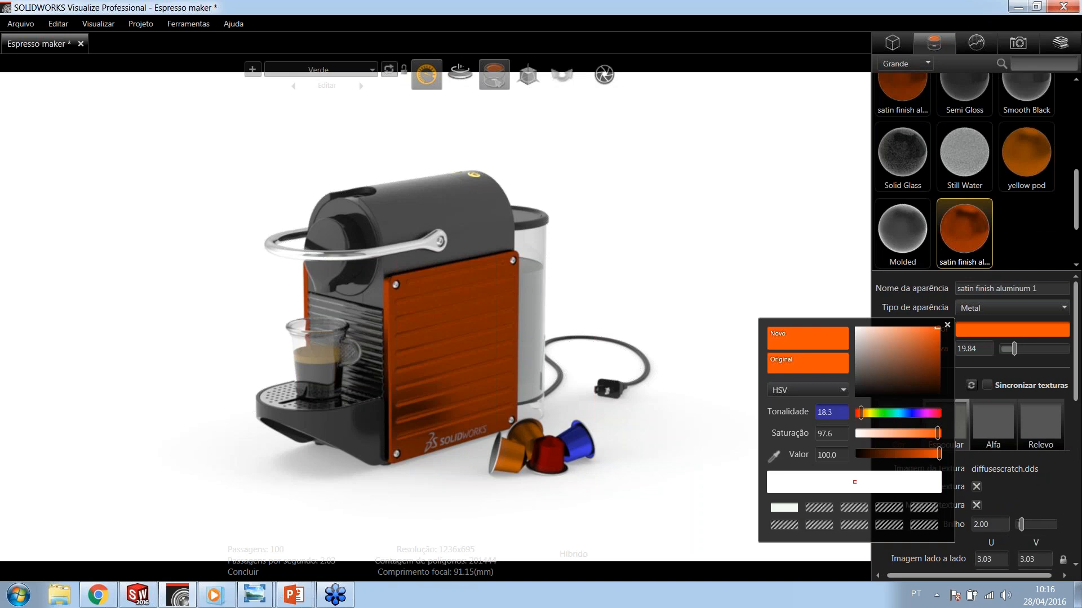
{"action": "type", "text": "190"}
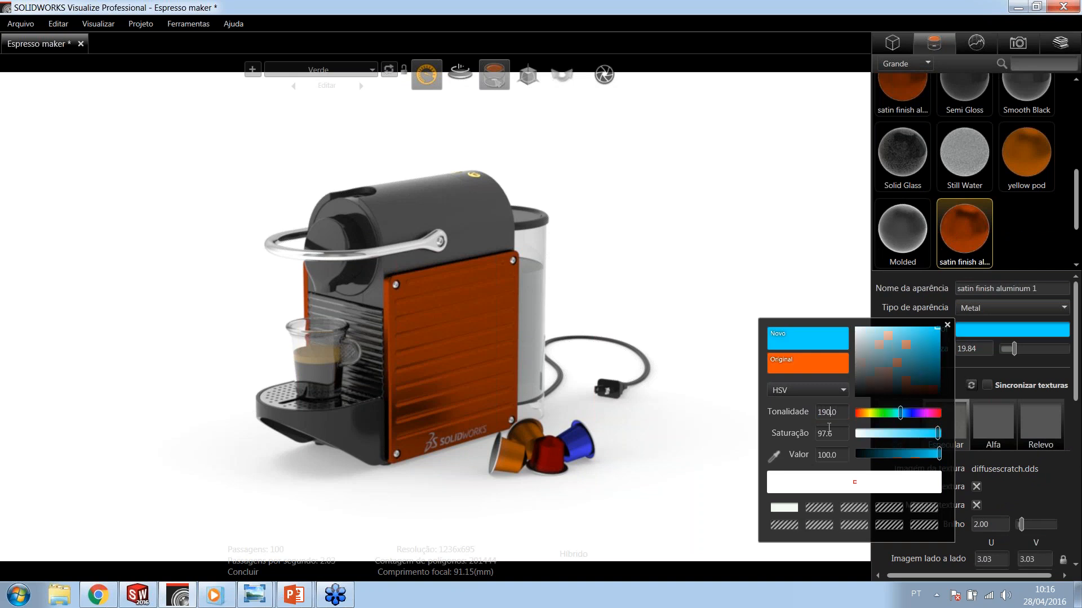
{"action": "double_click", "coordinate": [828, 437]}
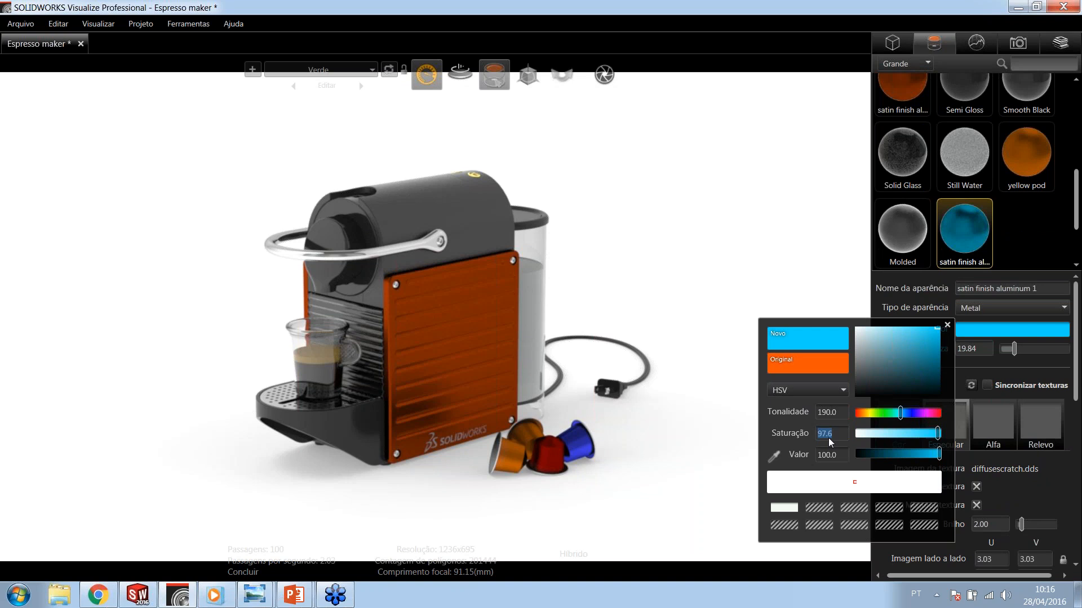
{"action": "type", "text": "80"}
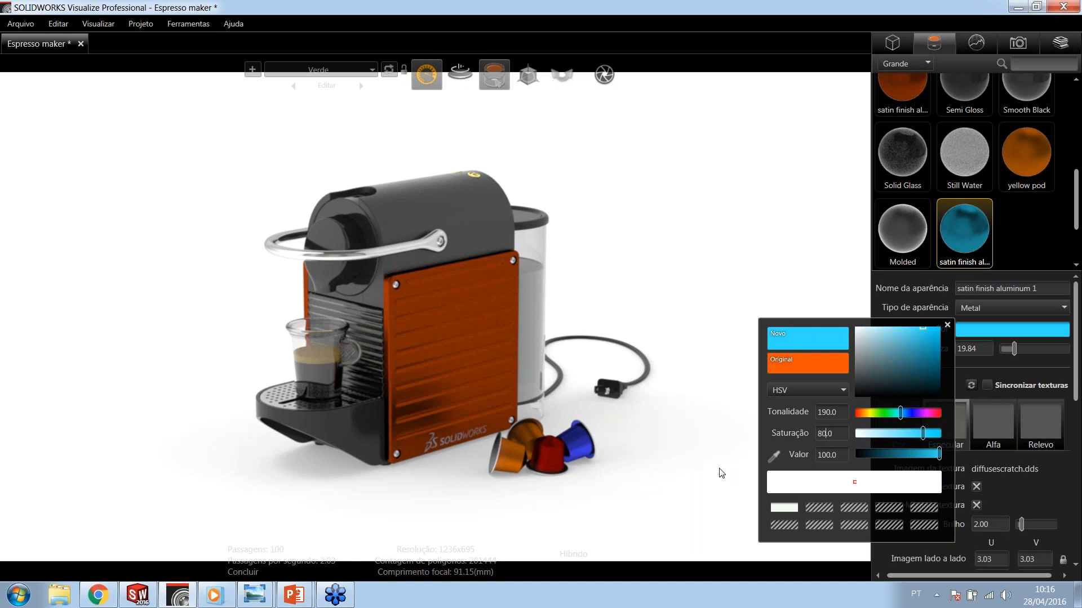
{"action": "double_click", "coordinate": [832, 455]}
{"action": "type", "text": "70"}
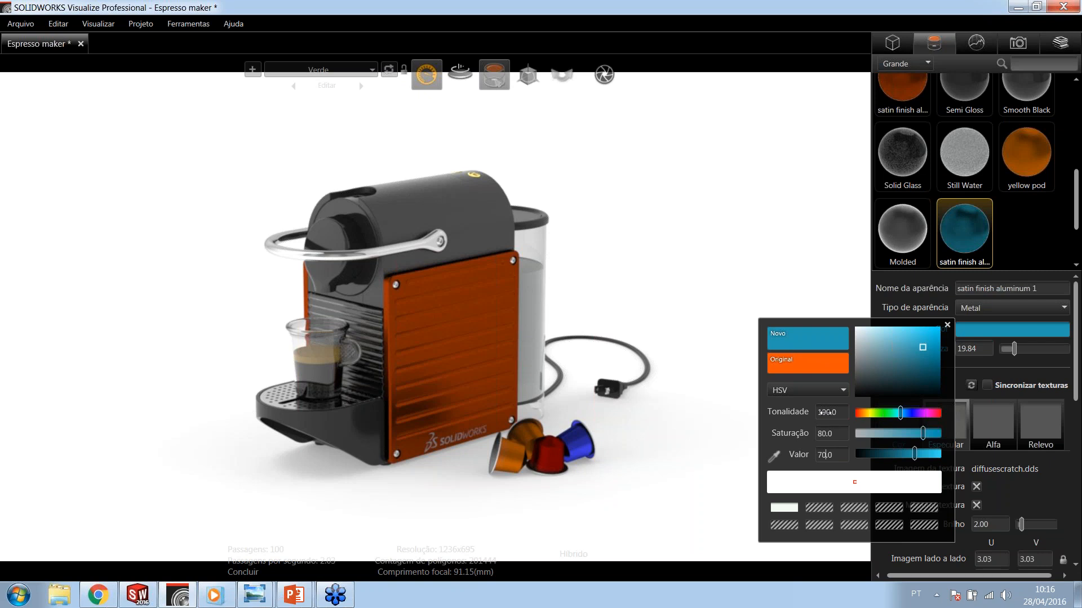
{"action": "mouse_move", "coordinate": [825, 434]}
{"action": "left_mouse_down"}
{"action": "mouse_move", "coordinate": [835, 430]}
{"action": "mouse_move", "coordinate": [817, 414]}
{"action": "left_mouse_up"}
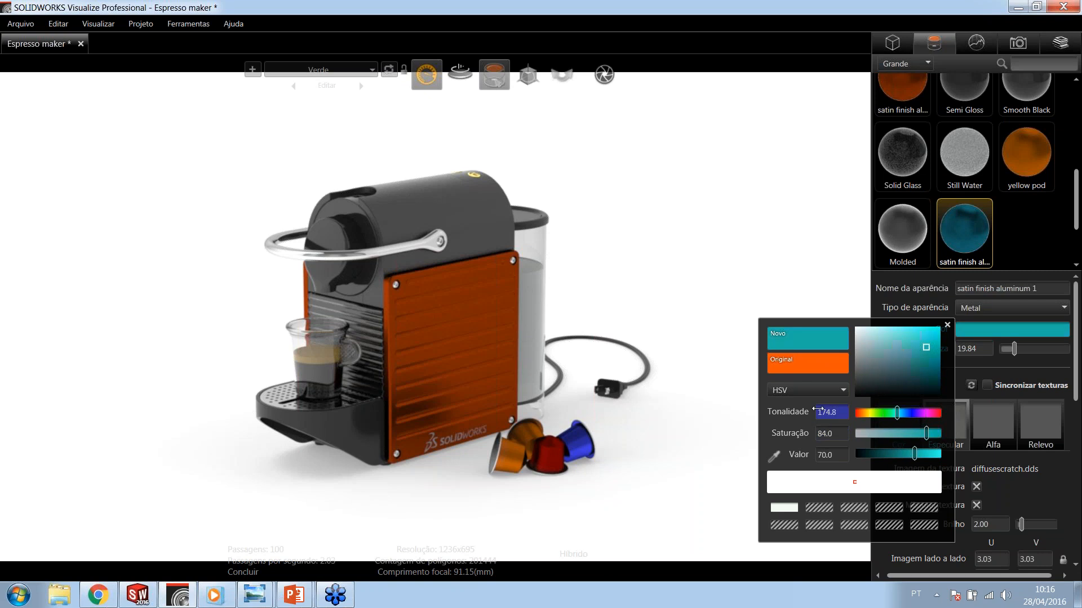
{"action": "left_click", "coordinate": [707, 246]}
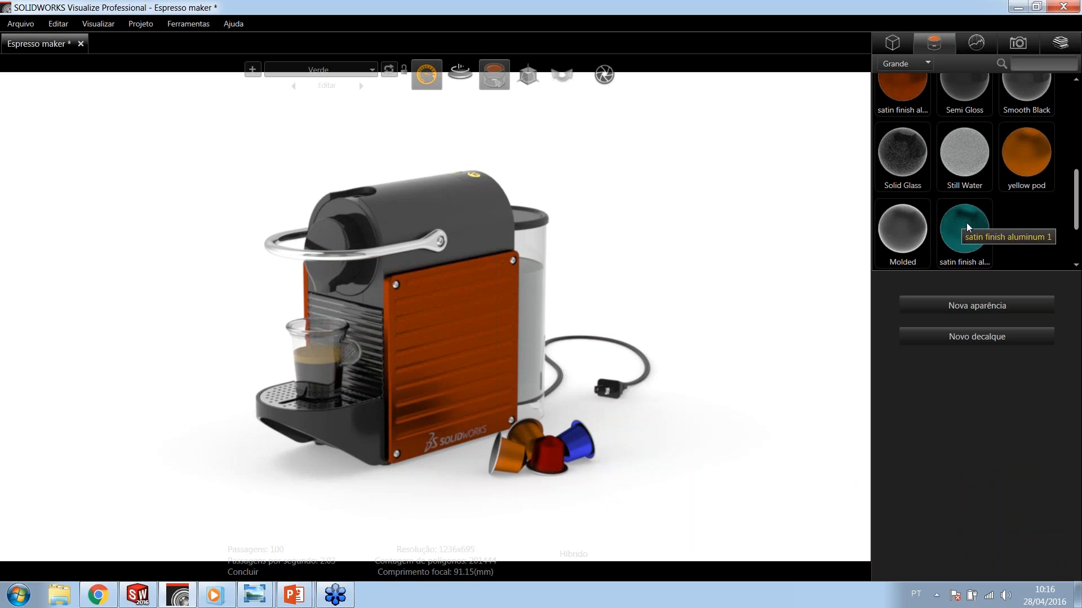
Step: Apply the teal satin finish aluminum 1 appearance to the machine's ribbed side panels
{"action": "left_click_drag", "start_coordinate": [942, 226], "coordinate": [451, 299]}
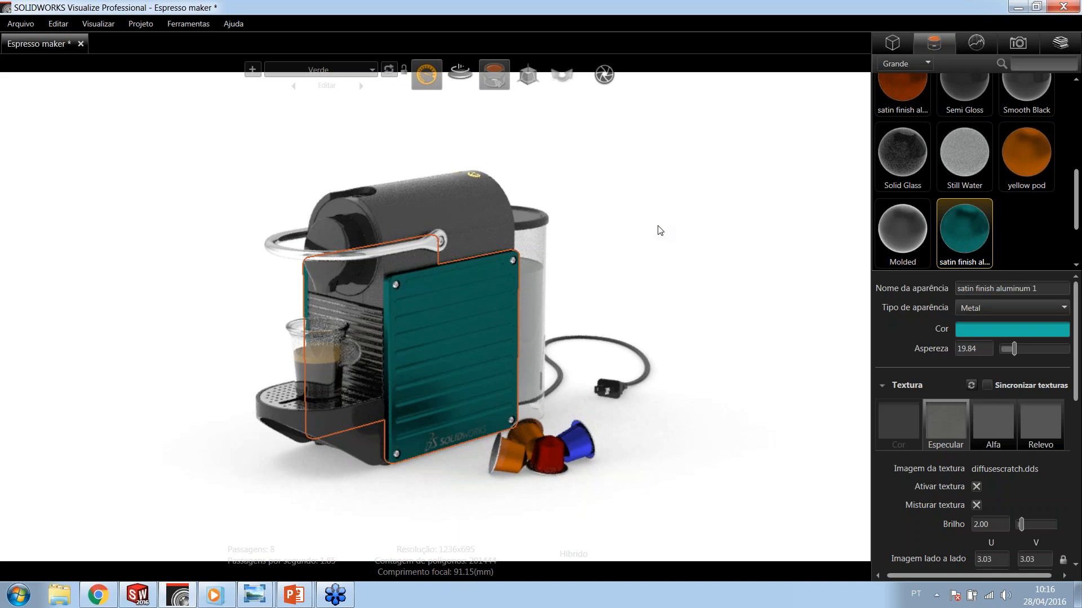
{"action": "left_click", "coordinate": [644, 205]}
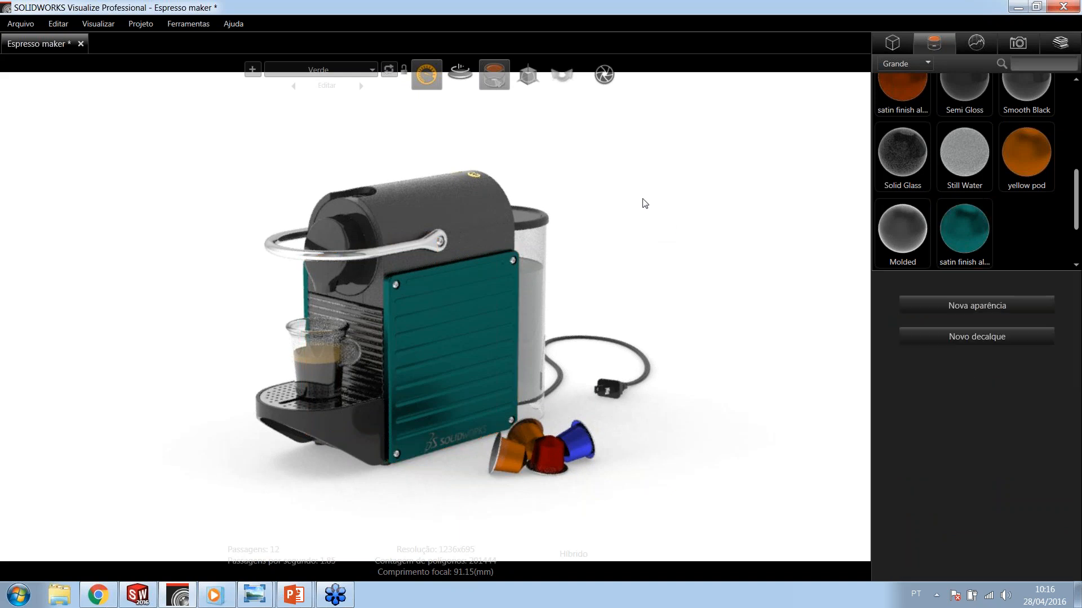
Step: Create a further configuration and name it Preto
{"action": "left_click", "coordinate": [254, 73]}
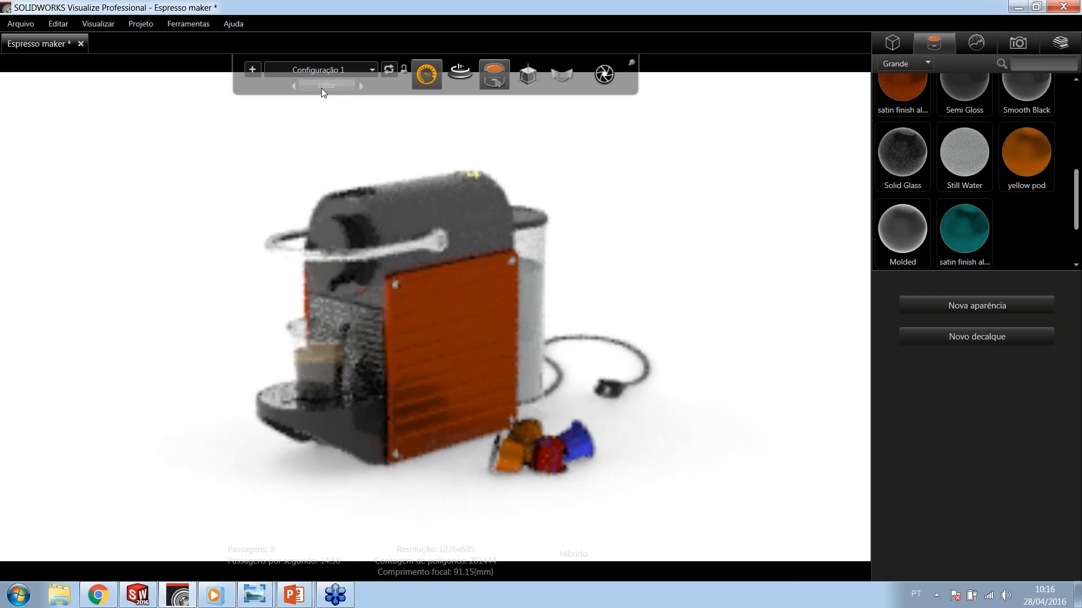
{"action": "left_click", "coordinate": [322, 86]}
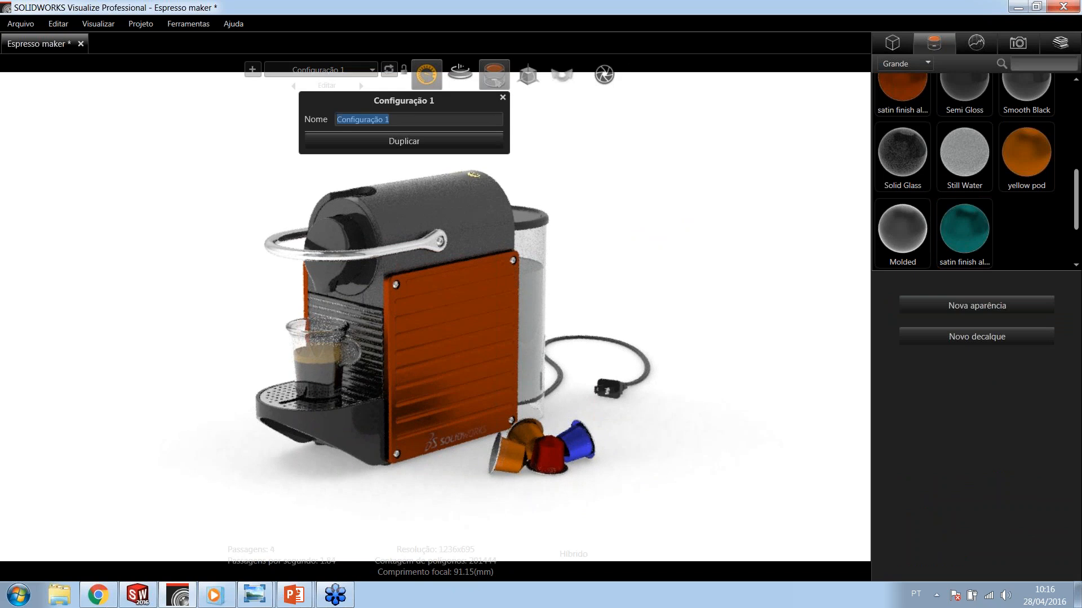
{"action": "type", "text": "Preto"}
{"action": "key", "text": "Return"}
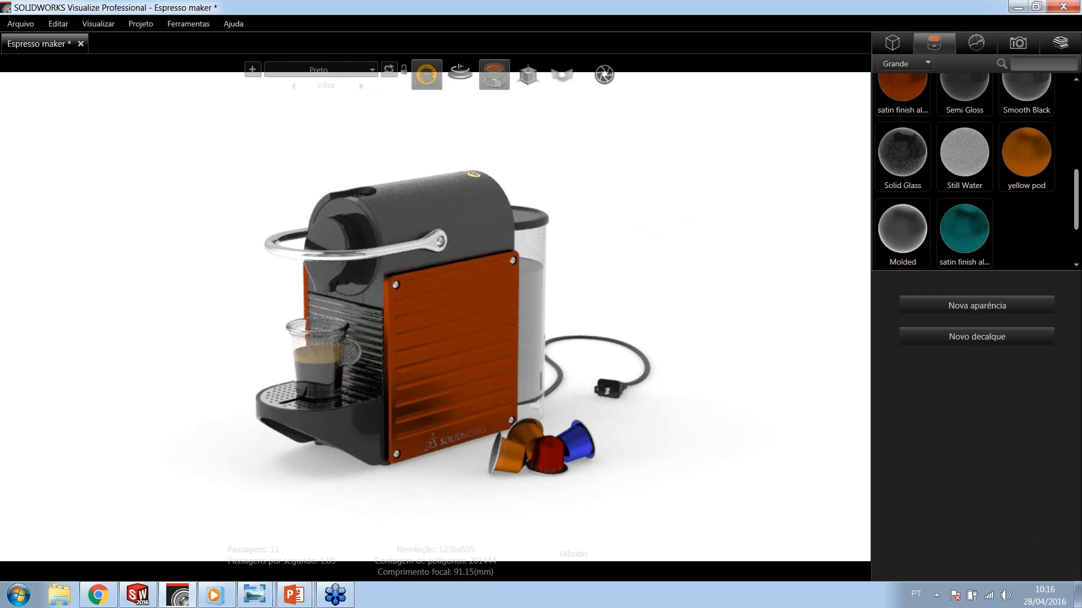
Step: Duplicate the teal satin finish appearance and darken the copy's colour to near black, with saturation 4.6 and value 12.8
{"action": "left_click", "coordinate": [975, 245]}
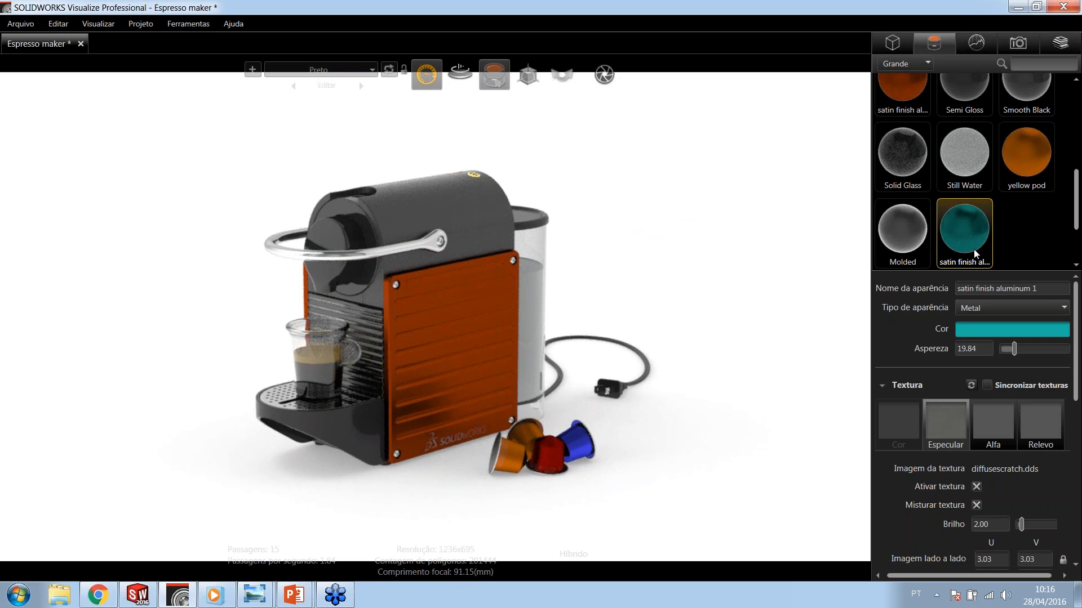
{"action": "key", "text": "ctrl+v"}
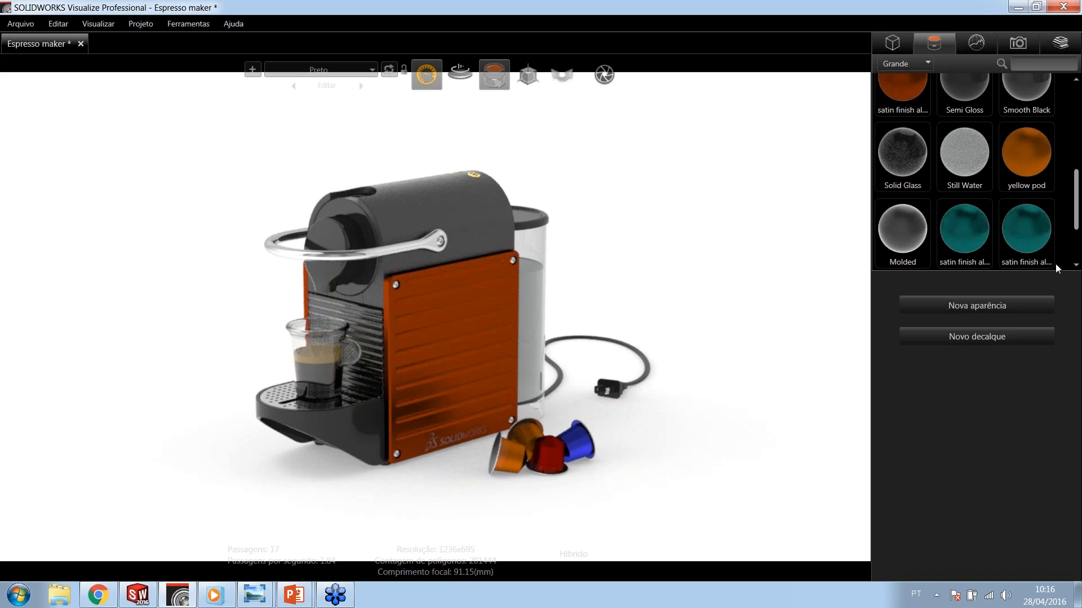
{"action": "left_click", "coordinate": [1026, 233]}
{"action": "left_click", "coordinate": [1009, 331]}
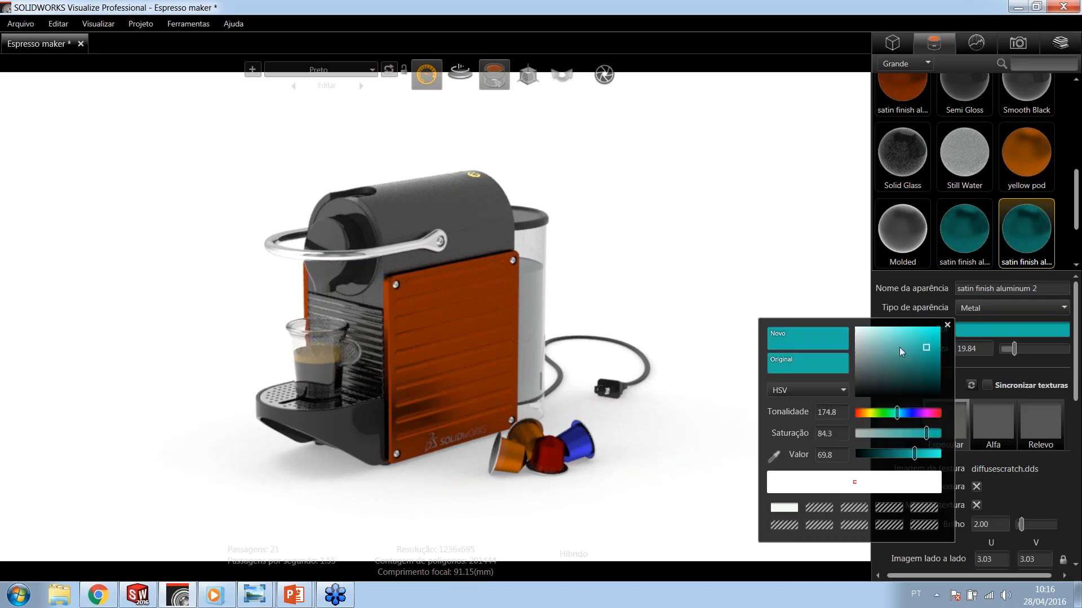
{"action": "mouse_move", "coordinate": [927, 349]}
{"action": "left_mouse_down"}
{"action": "mouse_move", "coordinate": [861, 376]}
{"action": "mouse_move", "coordinate": [858, 391]}
{"action": "left_mouse_up"}
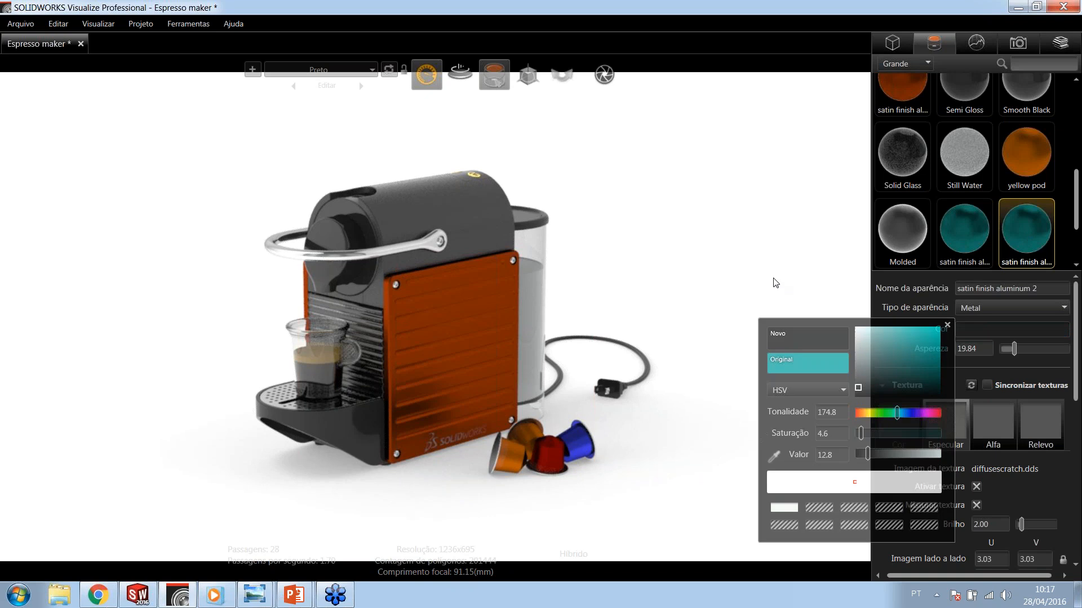
{"action": "left_click", "coordinate": [698, 217]}
Step: Apply the near-black satin finish aluminum 2 appearance to the machine's ribbed side panels and review the list of configurations
{"action": "left_click_drag", "start_coordinate": [1042, 238], "coordinate": [469, 309]}
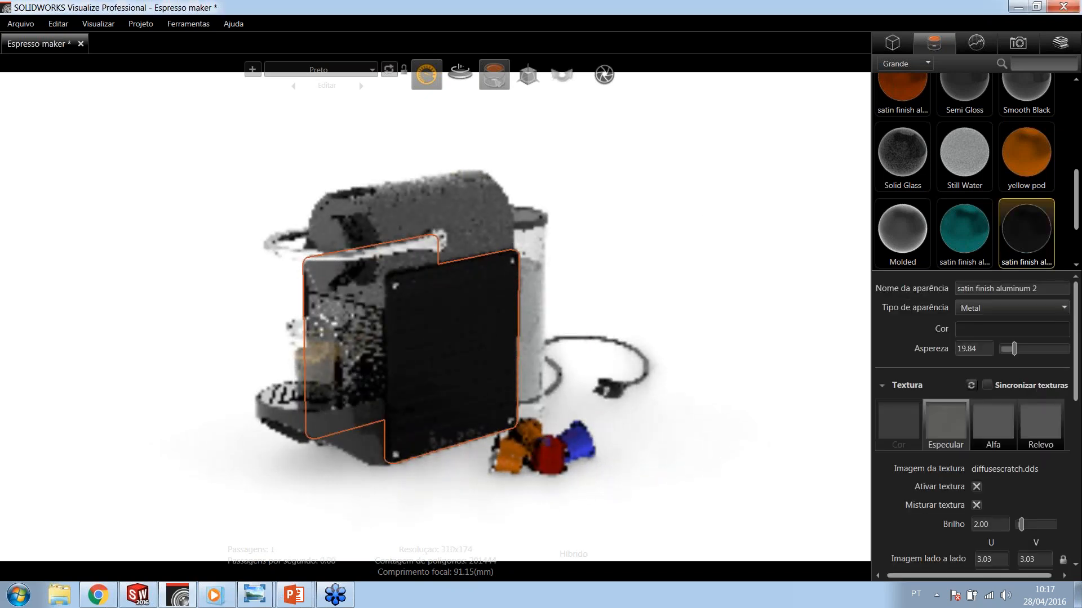
{"action": "left_click", "coordinate": [690, 248]}
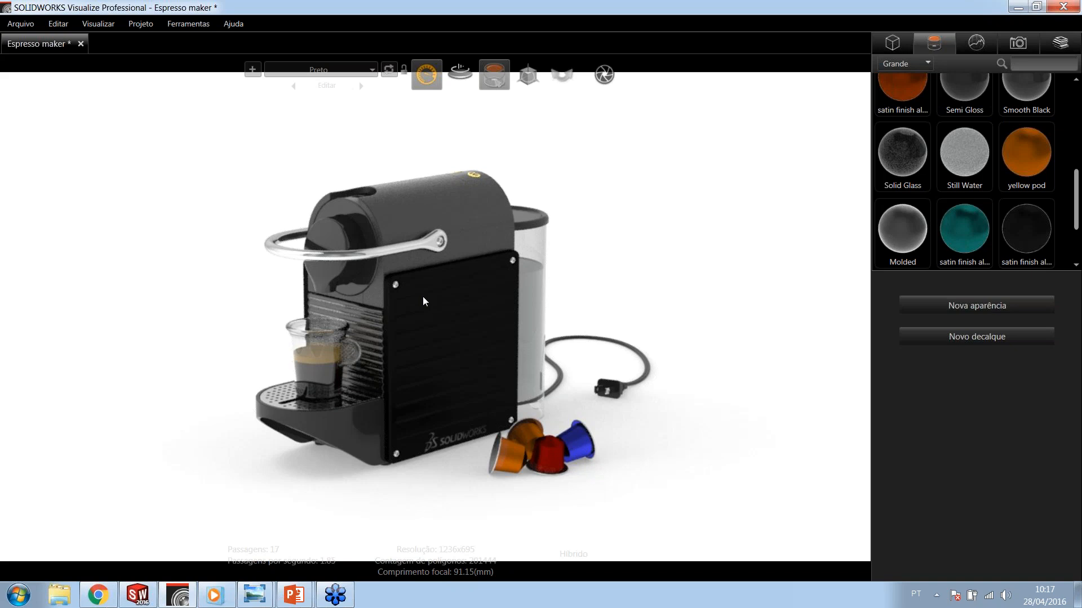
{"action": "left_click", "coordinate": [370, 70]}
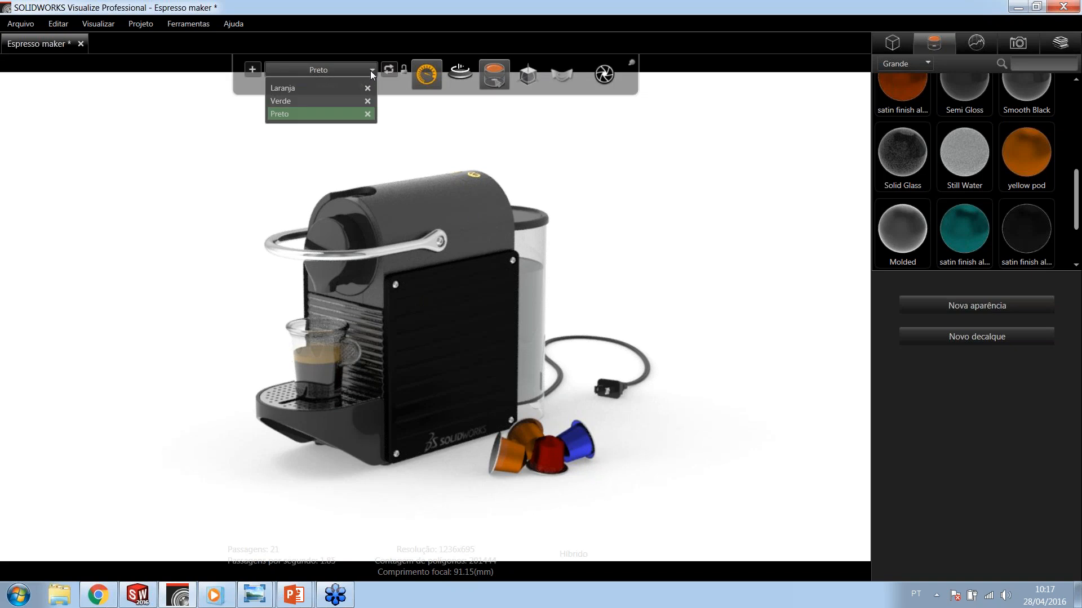
{"action": "left_click", "coordinate": [624, 185]}
Step: Examine the render output settings, choose Todas as configurações as the output mode, and close them without rendering
{"action": "mouse_move", "coordinate": [562, 82]}
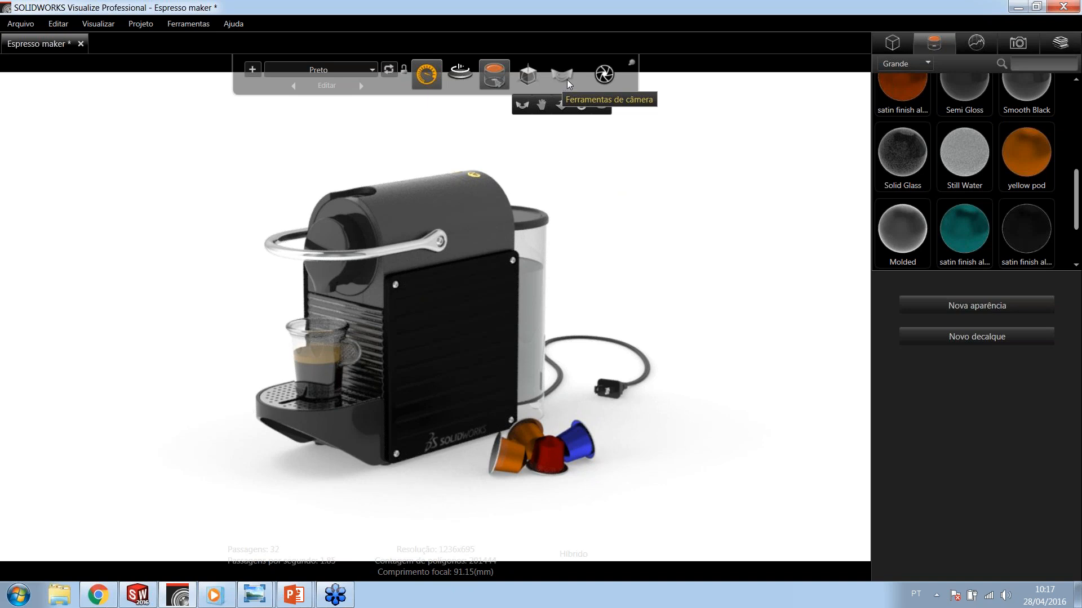
{"action": "mouse_move", "coordinate": [604, 76]}
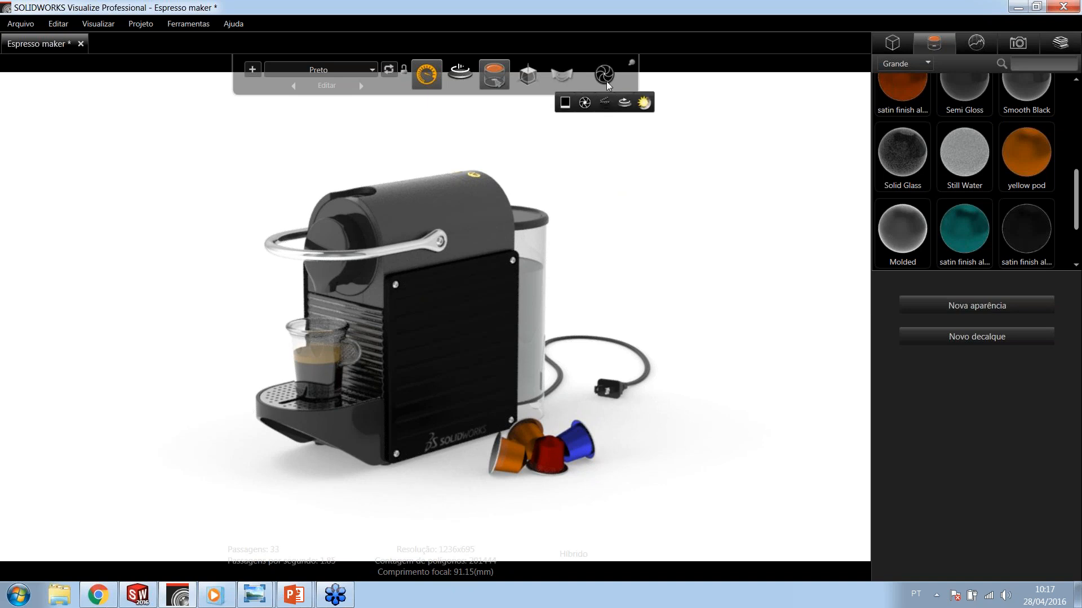
{"action": "left_click", "coordinate": [586, 102]}
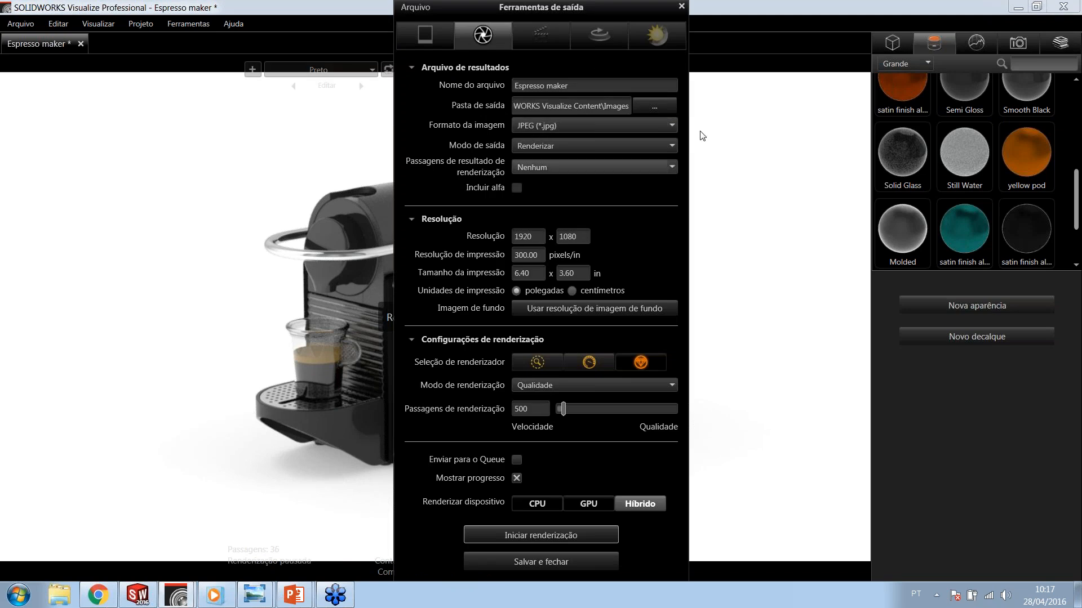
{"action": "left_click", "coordinate": [657, 146]}
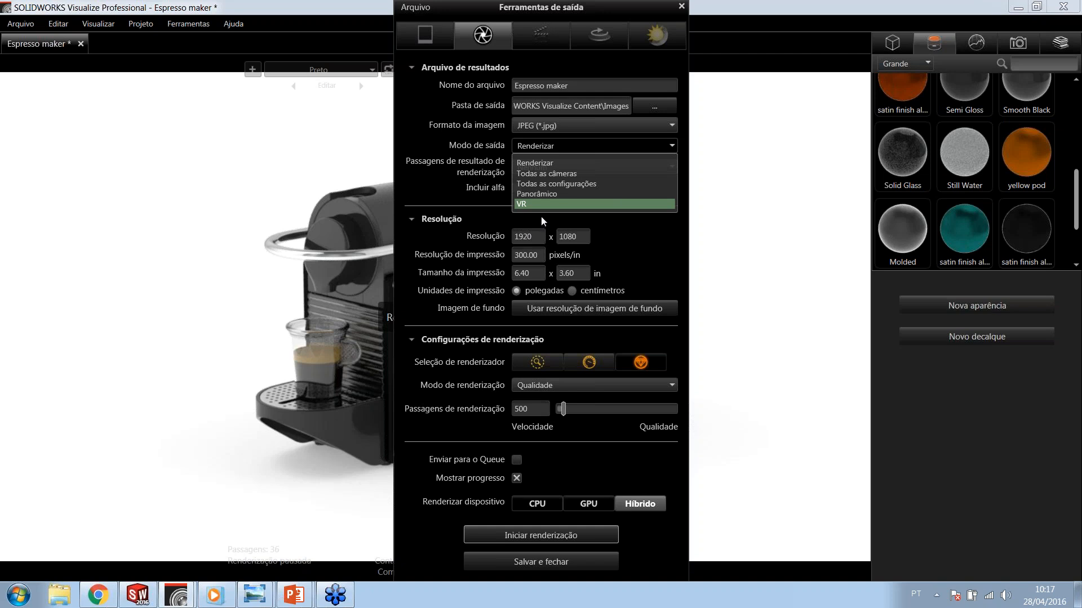
{"action": "left_click", "coordinate": [549, 184]}
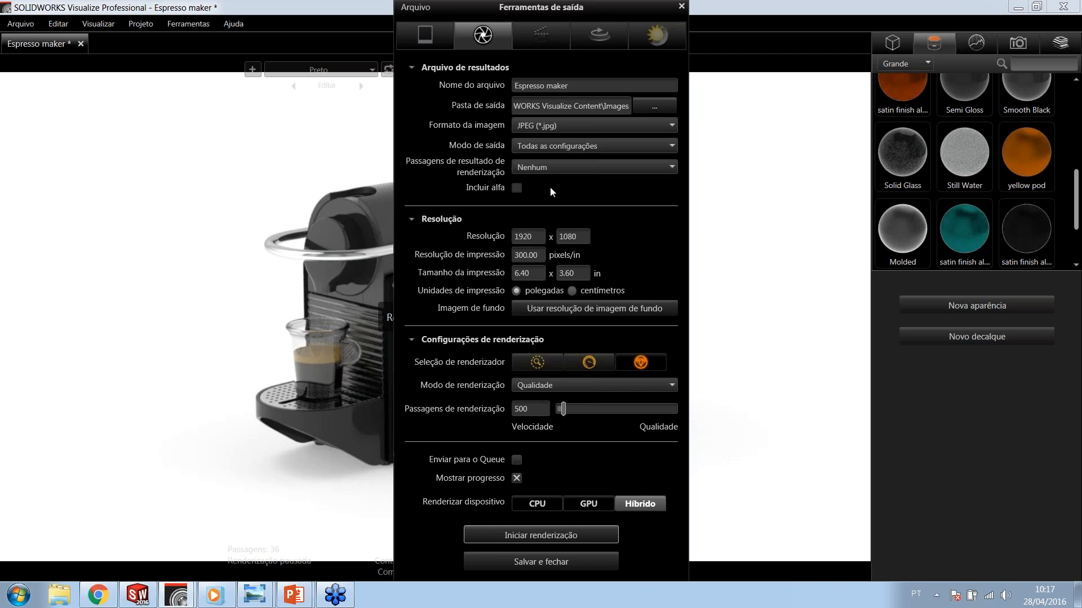
{"action": "left_click", "coordinate": [681, 7]}
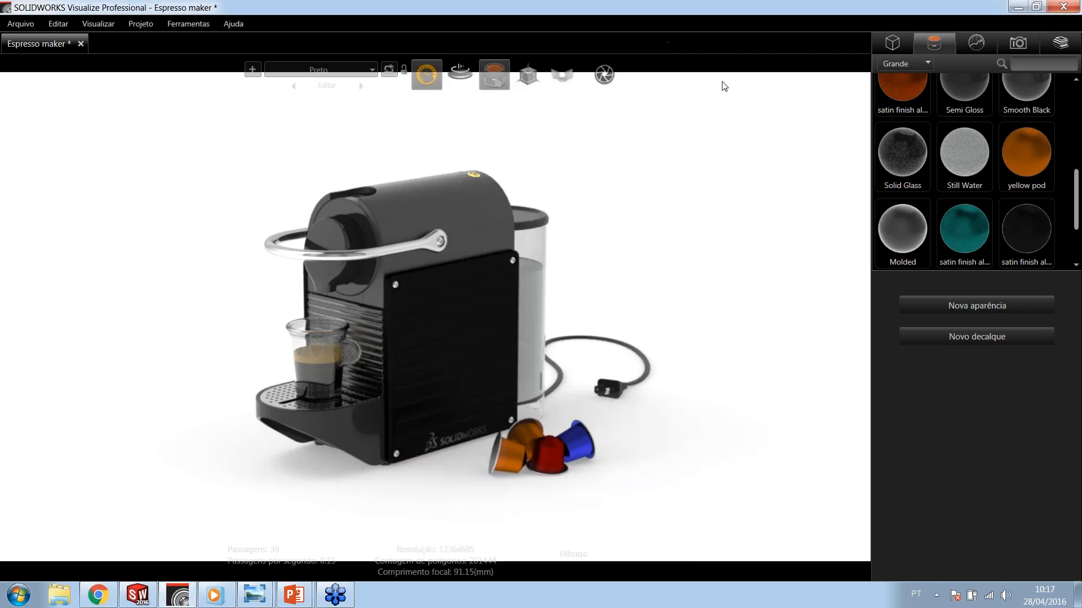
Step: Switch to Windows Photo Viewer and compare the rendered images Configuration_No Configuration and Configuration_Orange
{"action": "key", "text": "alt+Tab"}
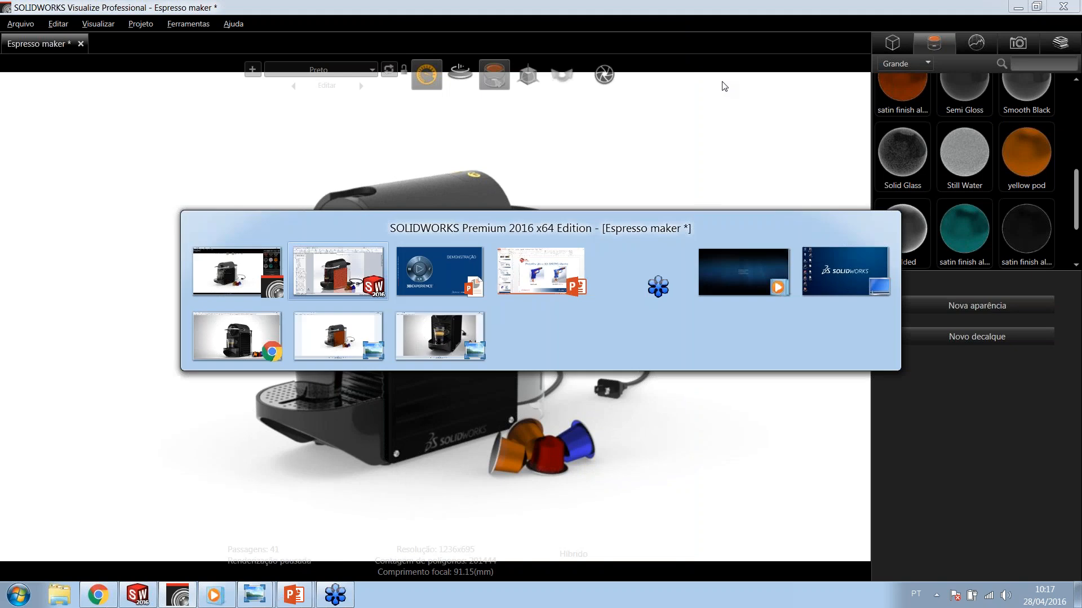
{"action": "key", "text": "alt+Tab"}
{"action": "key", "text": "alt+Tab"}
{"action": "key", "text": "alt+Tab"}
{"action": "key", "text": "alt+Tab"}
{"action": "key", "text": "alt+Tab"}
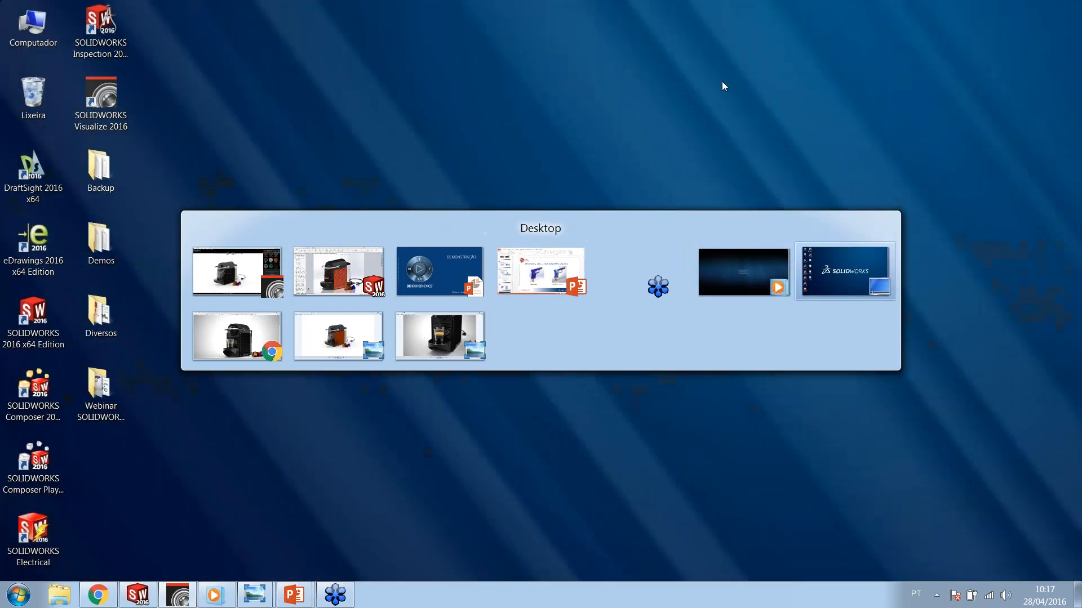
{"action": "key", "text": "alt+Tab"}
{"action": "key", "text": "alt+Tab"}
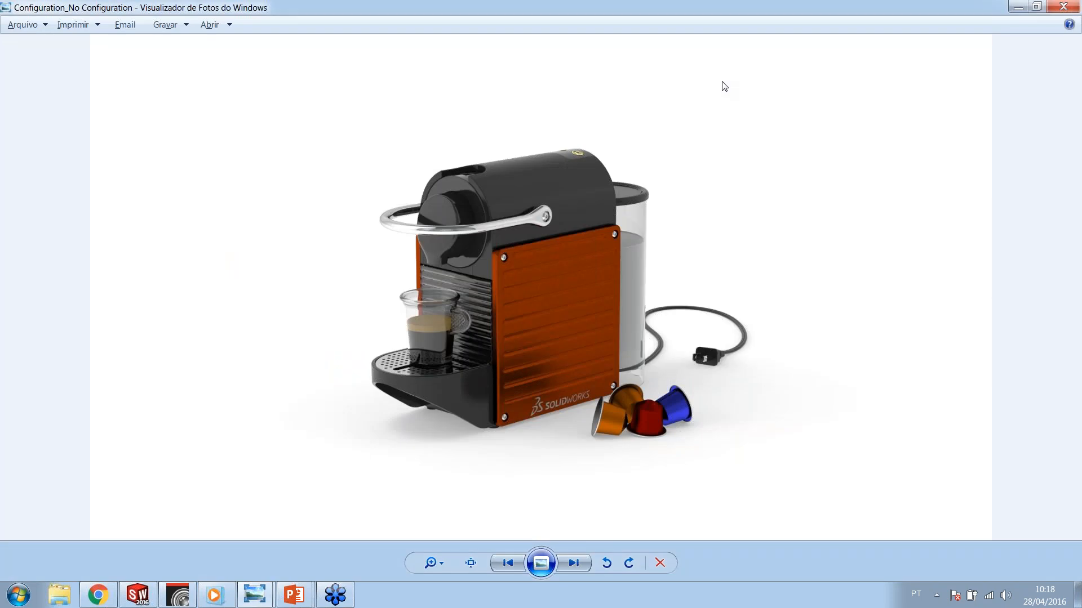
{"action": "key", "text": "Right"}
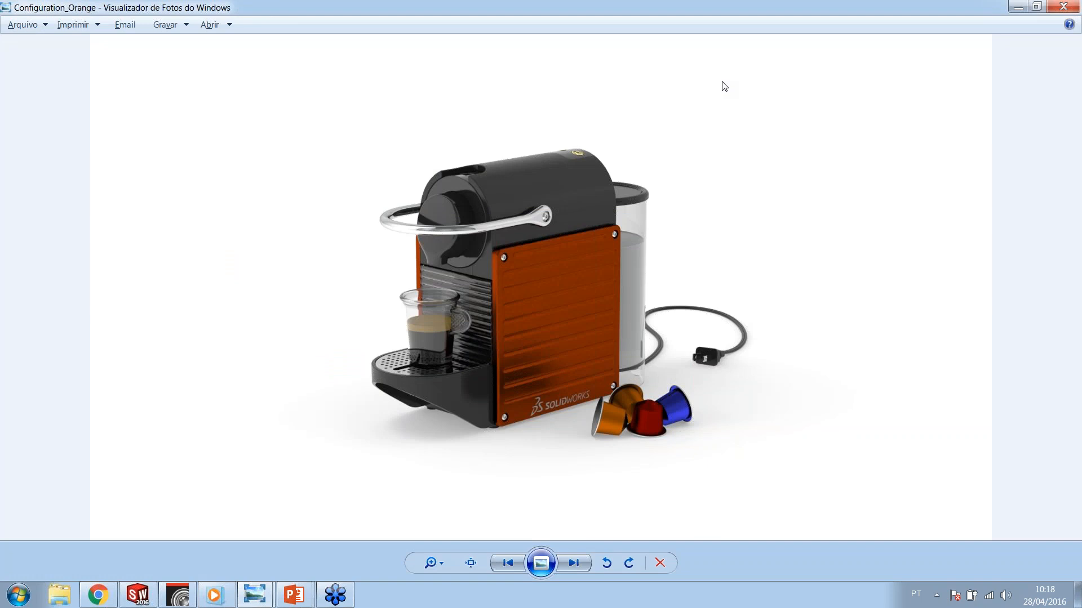
Step: Review the rendered images Configuration_Charcoal and Configuration_Green, and return to the Espresso maker project in SOLIDWORKS Visualize
{"action": "key", "text": "Right"}
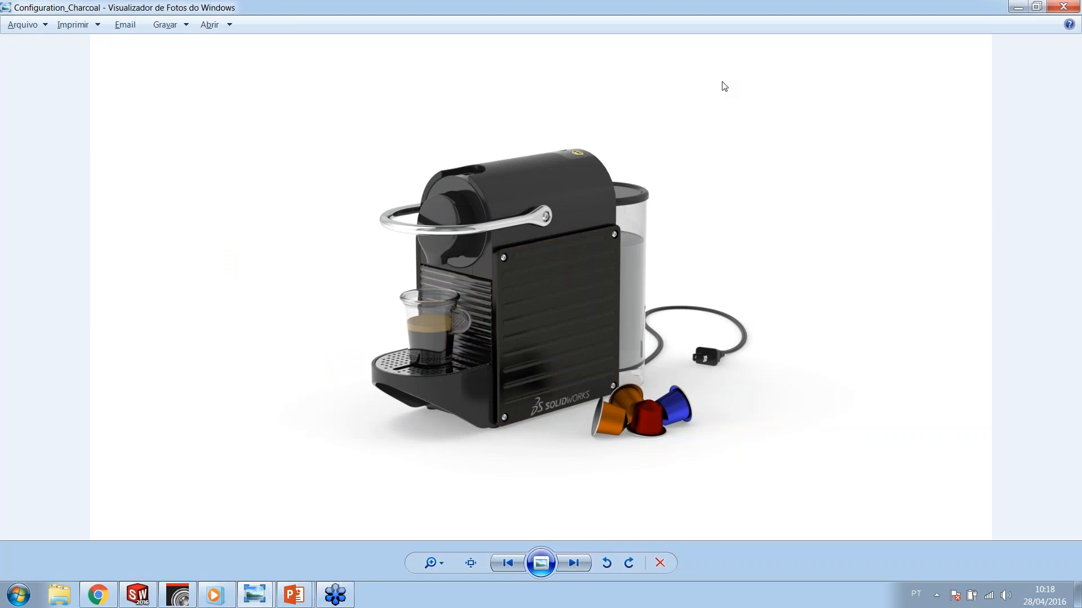
{"action": "key", "text": "Right"}
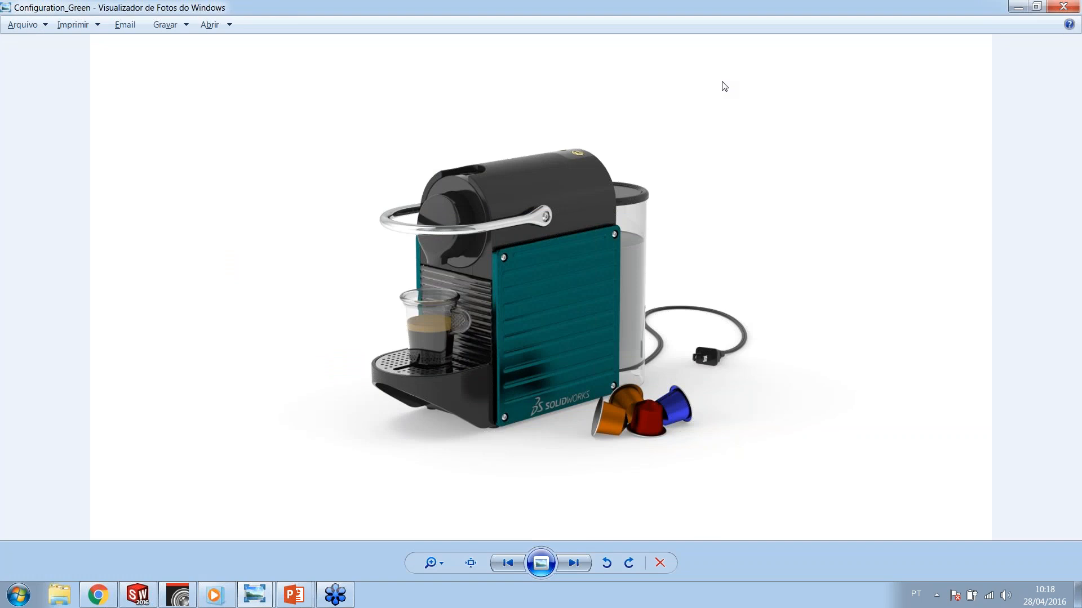
{"action": "key", "text": "alt+Tab"}
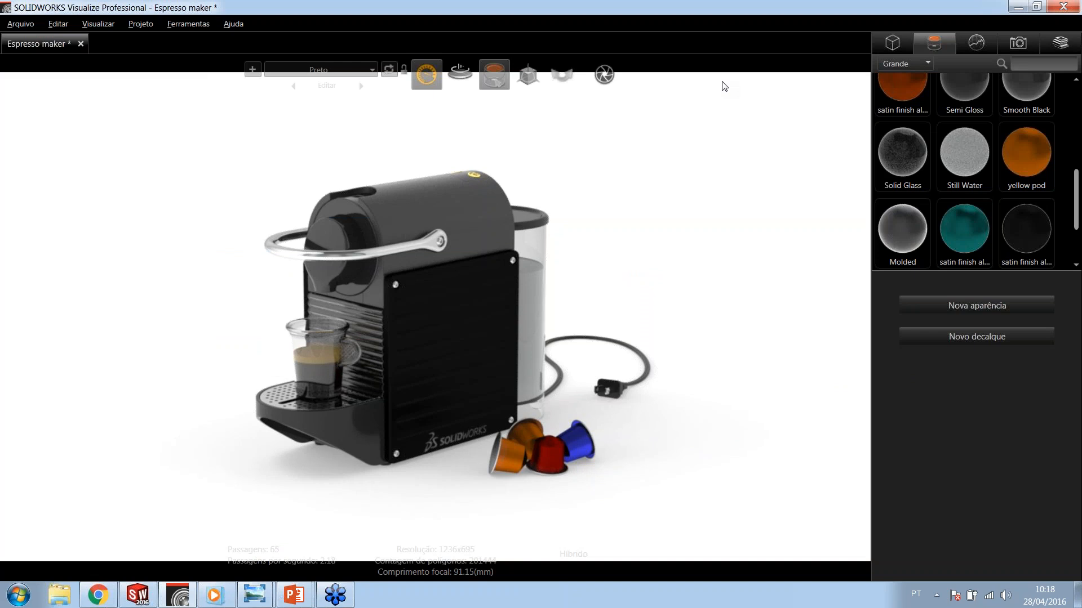
Step: Enable post-processing (Ativar pós-processamento) in the default camera's settings
{"action": "left_click", "coordinate": [1018, 48]}
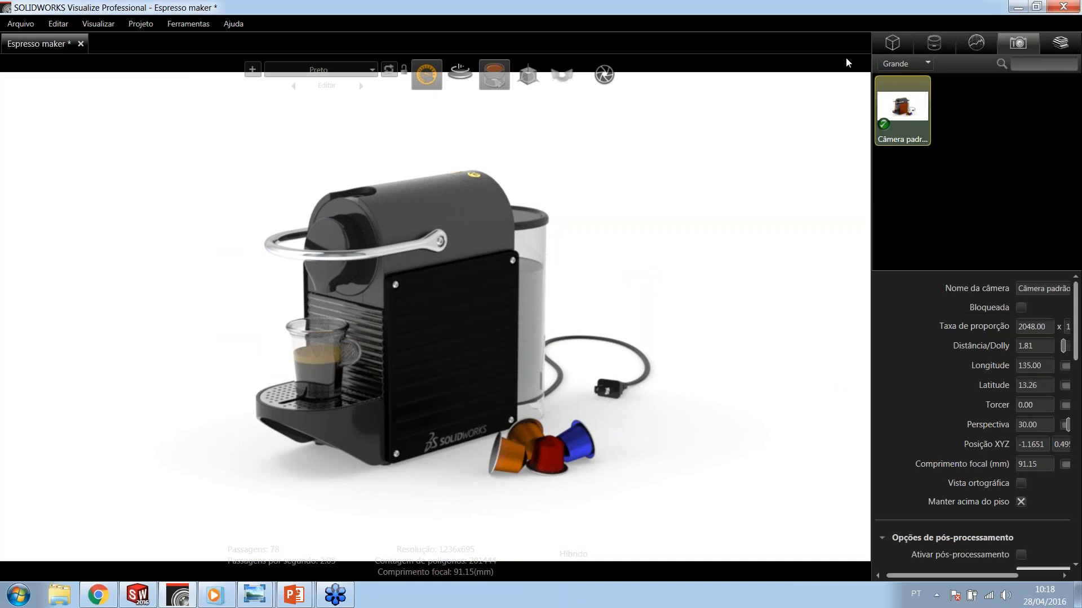
{"action": "left_click", "coordinate": [985, 44]}
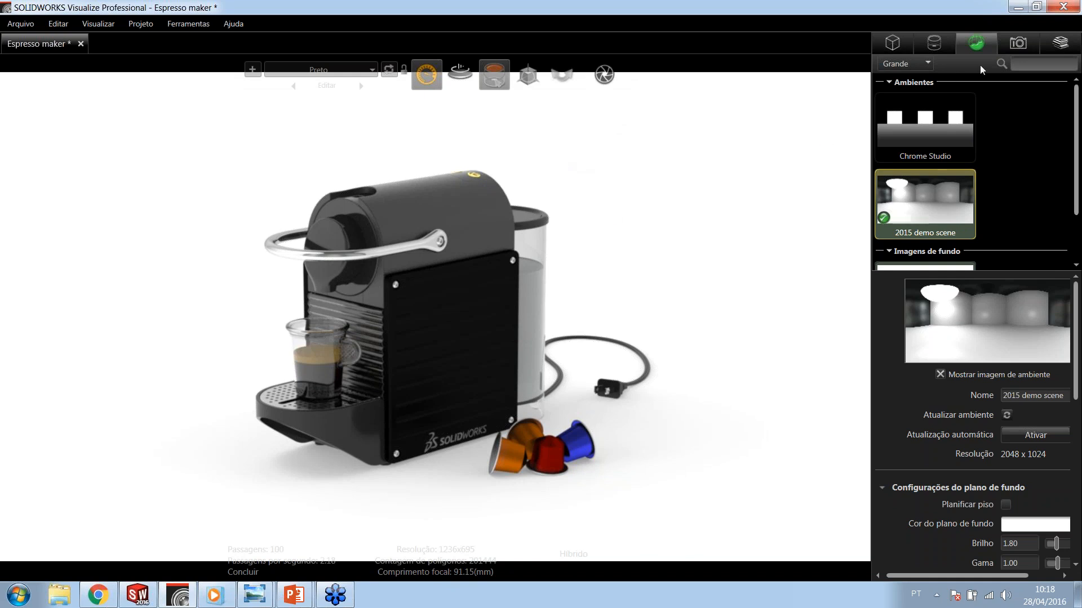
{"action": "left_click", "coordinate": [1008, 49]}
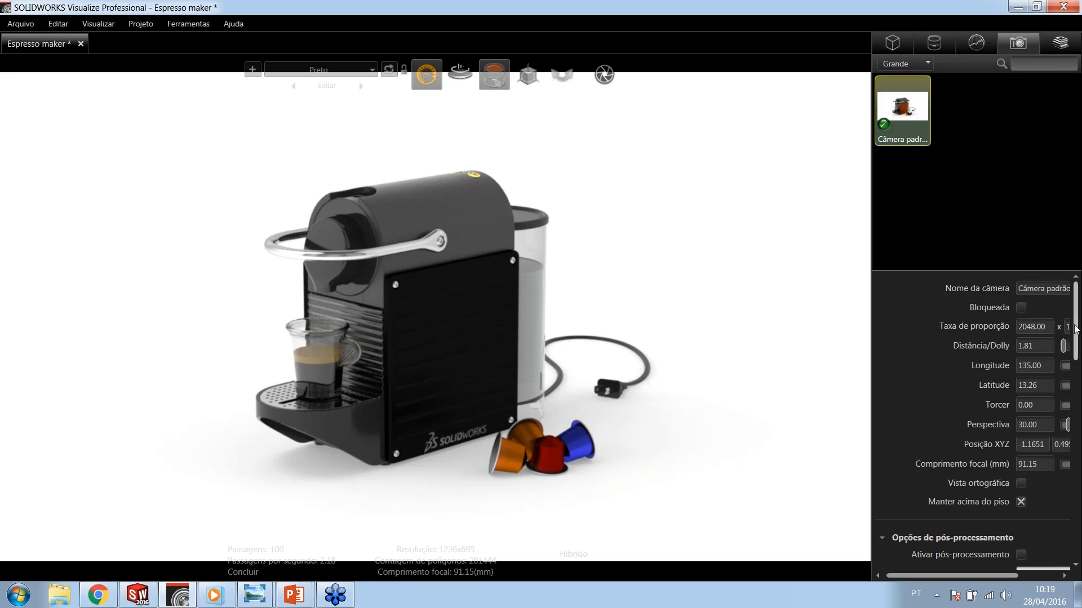
{"action": "scroll", "coordinate": [979, 419], "scroll_direction": "down", "scroll_amount": 2}
{"action": "scroll", "coordinate": [979, 420], "scroll_direction": "down", "scroll_amount": 4}
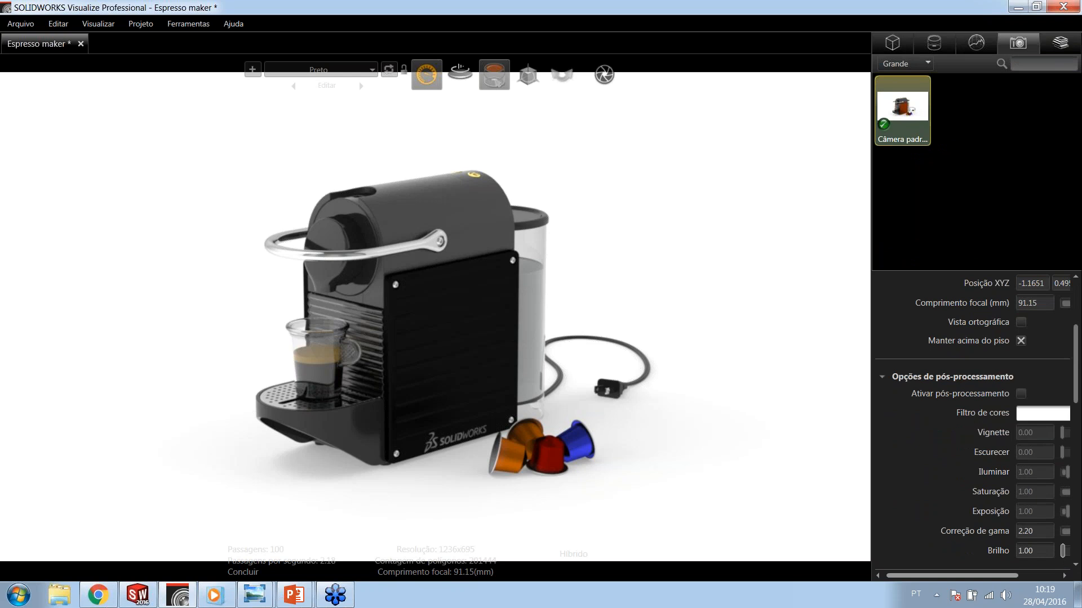
{"action": "scroll", "coordinate": [979, 420], "scroll_direction": "down", "scroll_amount": 1}
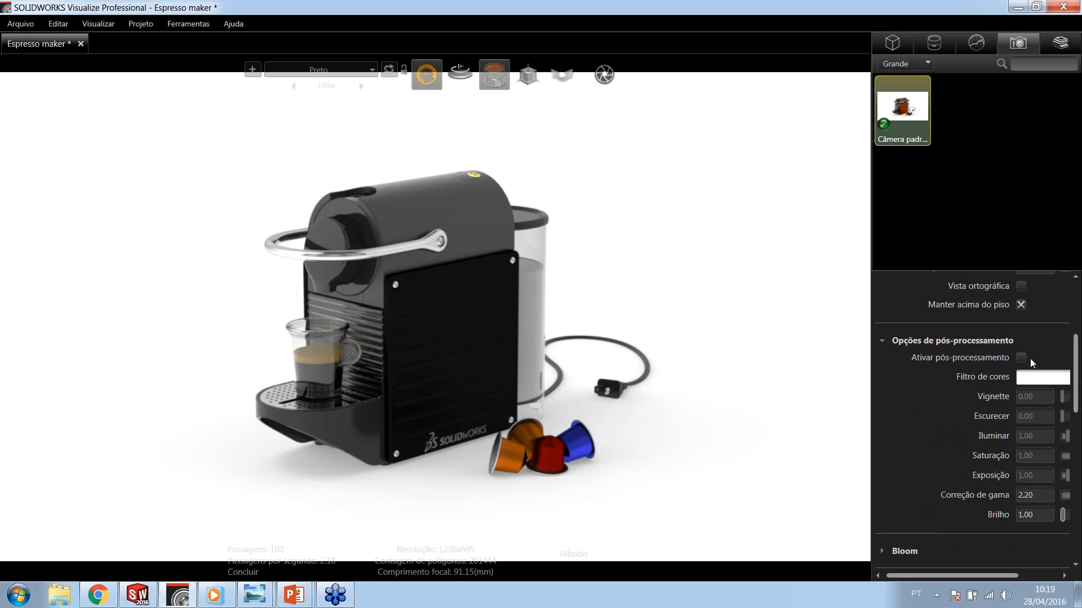
{"action": "left_click", "coordinate": [1021, 359]}
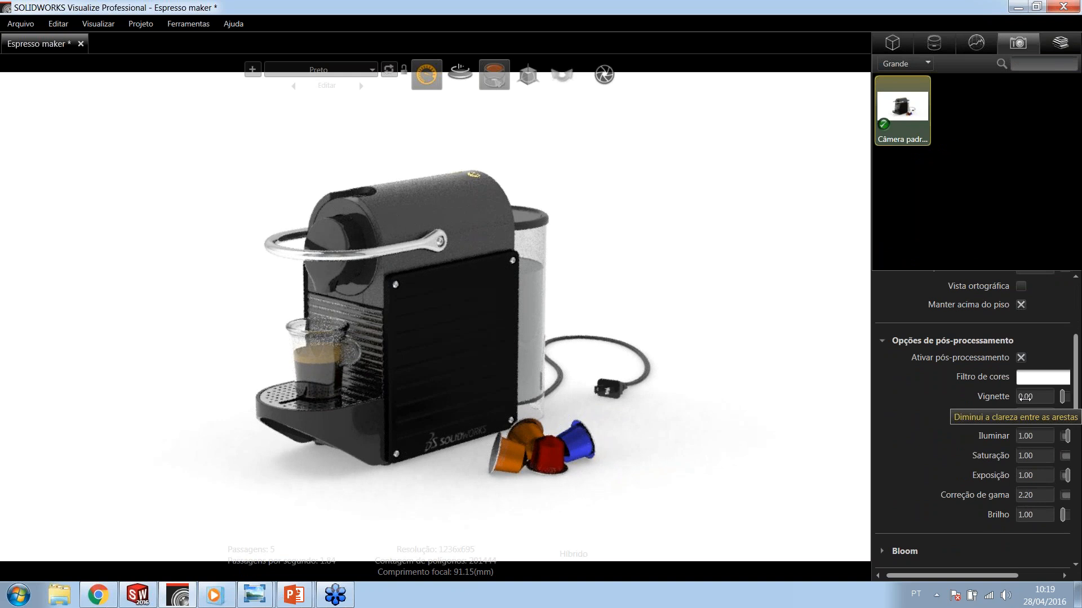
Step: Set the default camera's Vignette to 35 and its Escurecer (darken) value to 0.65
{"action": "double_click", "coordinate": [1025, 398]}
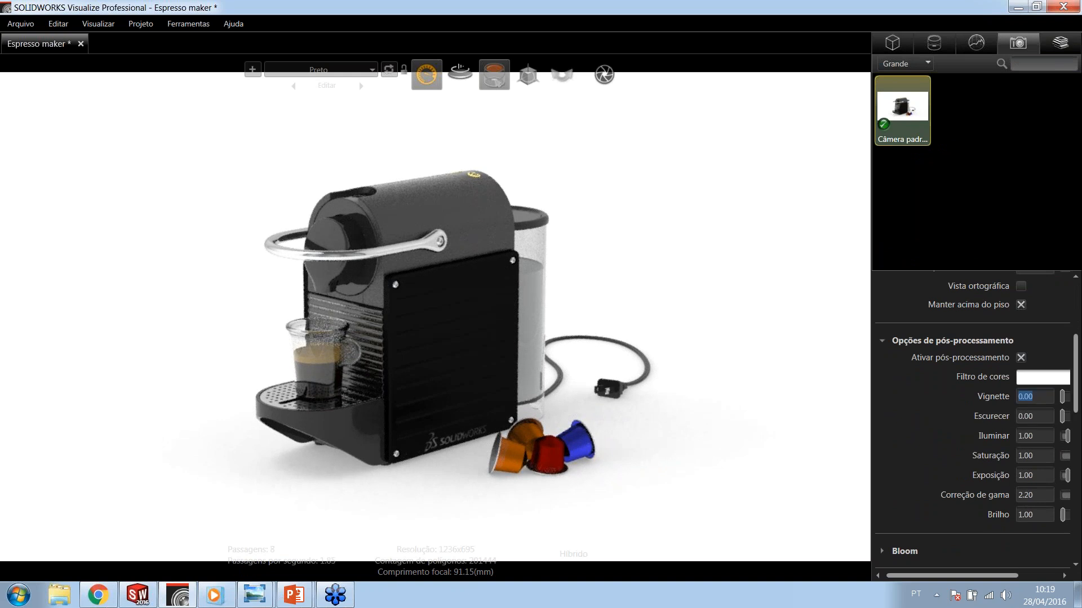
{"action": "type", "text": "35"}
{"action": "key", "text": "Return"}
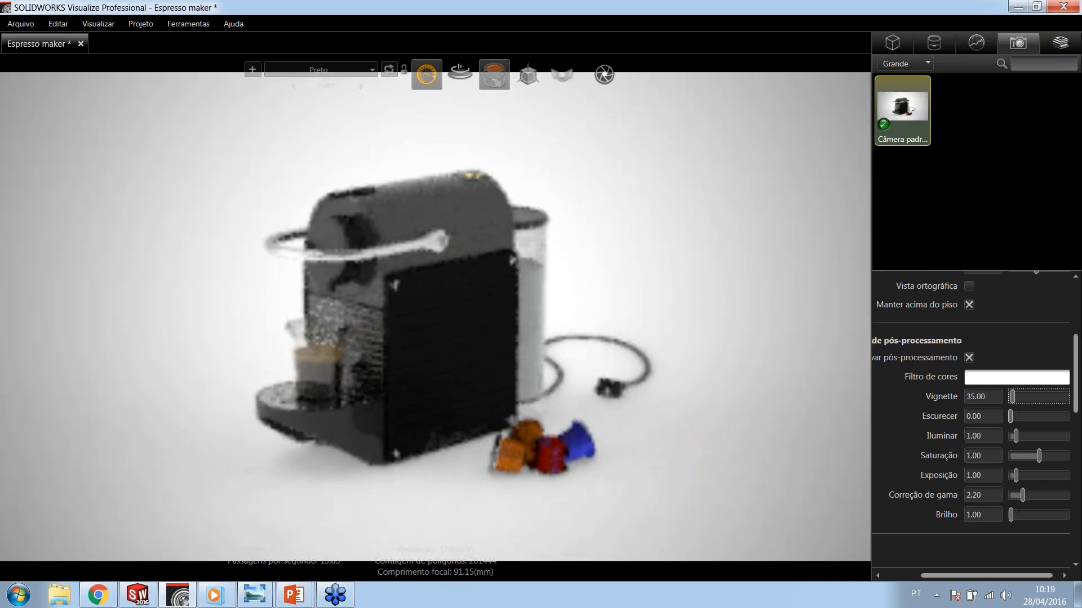
{"action": "key", "text": "Tab"}
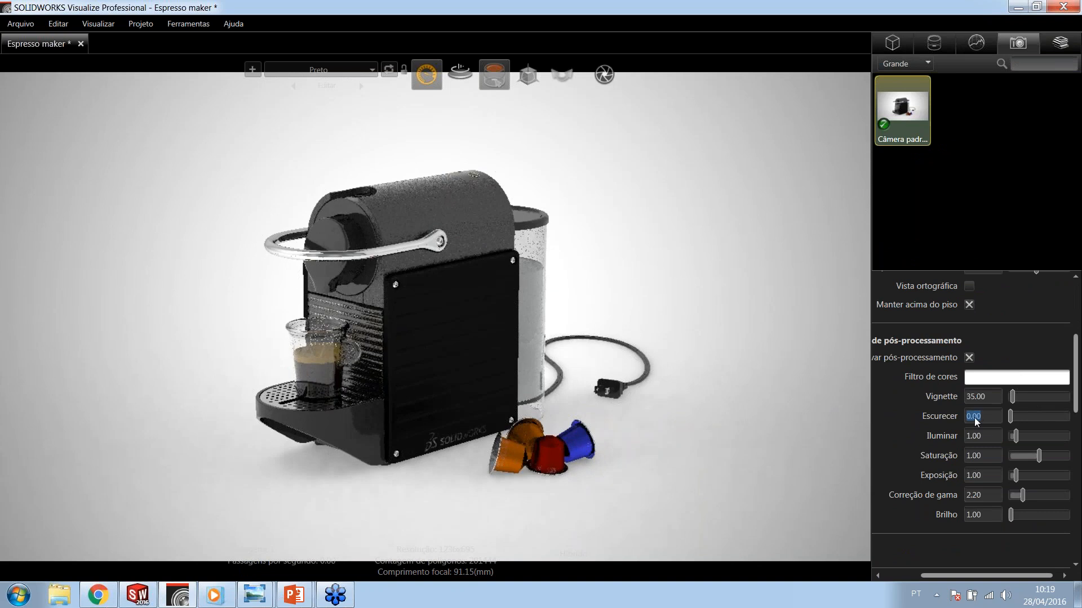
{"action": "type", "text": "0.65"}
{"action": "key", "text": "Return"}
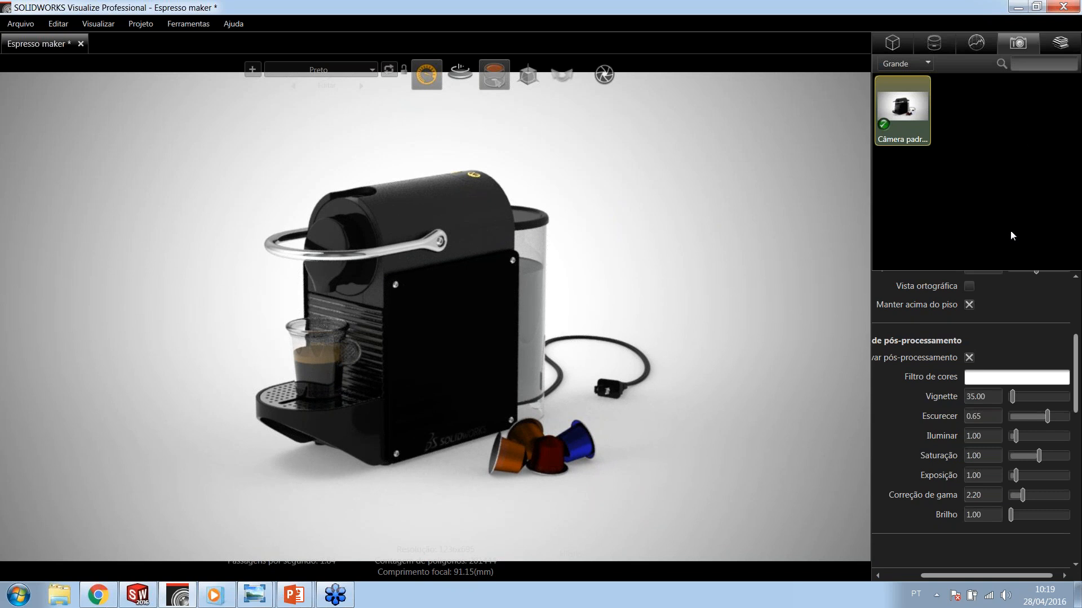
Step: Create a new camera, make it the active one and name it Superior
{"action": "left_click", "coordinate": [1019, 137]}
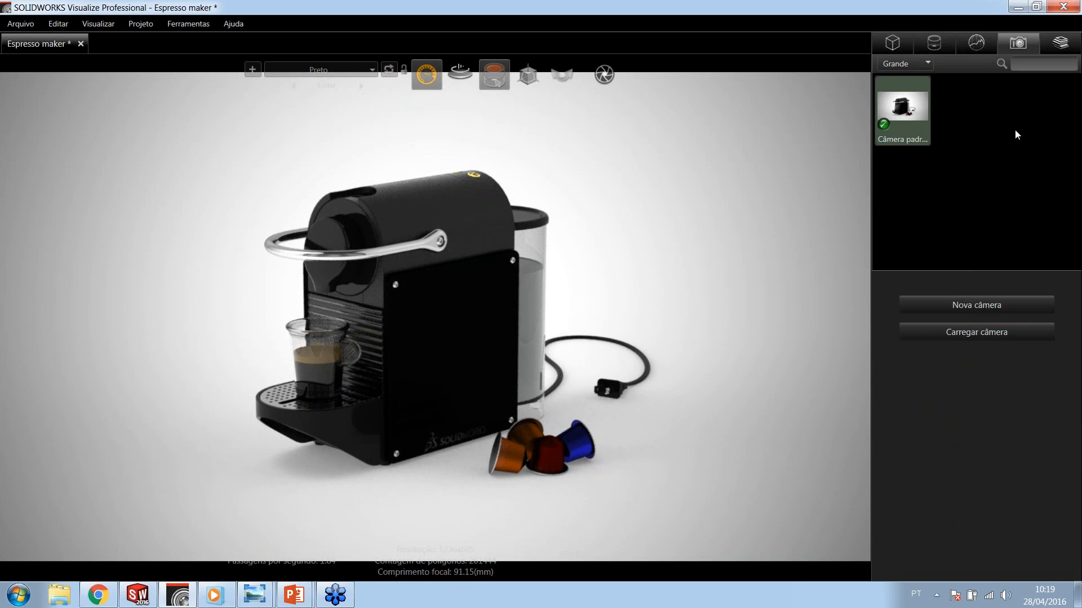
{"action": "left_click", "coordinate": [924, 111]}
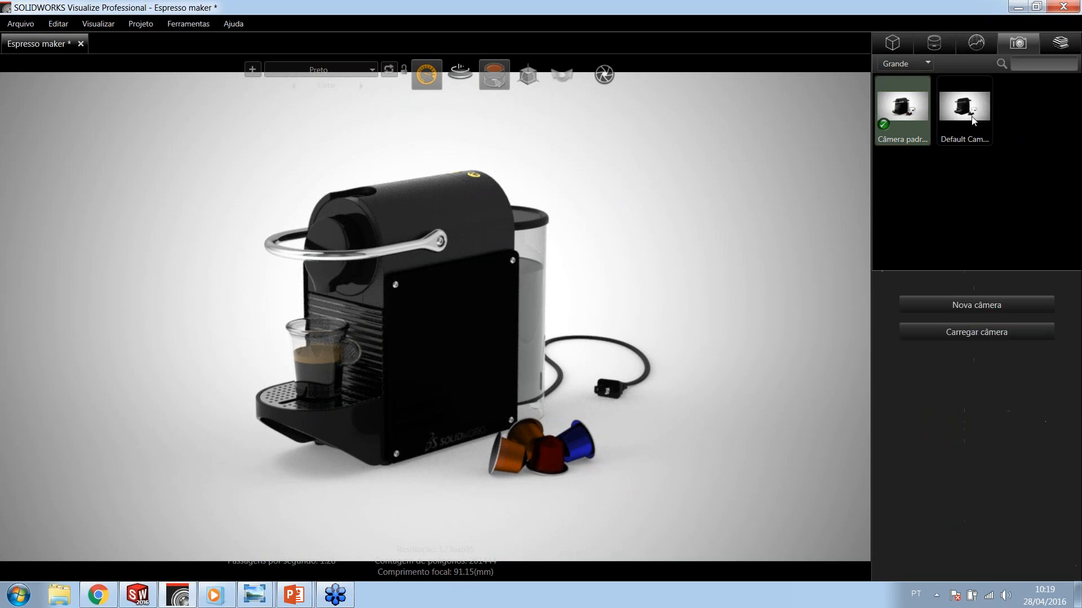
{"action": "left_click", "coordinate": [971, 116]}
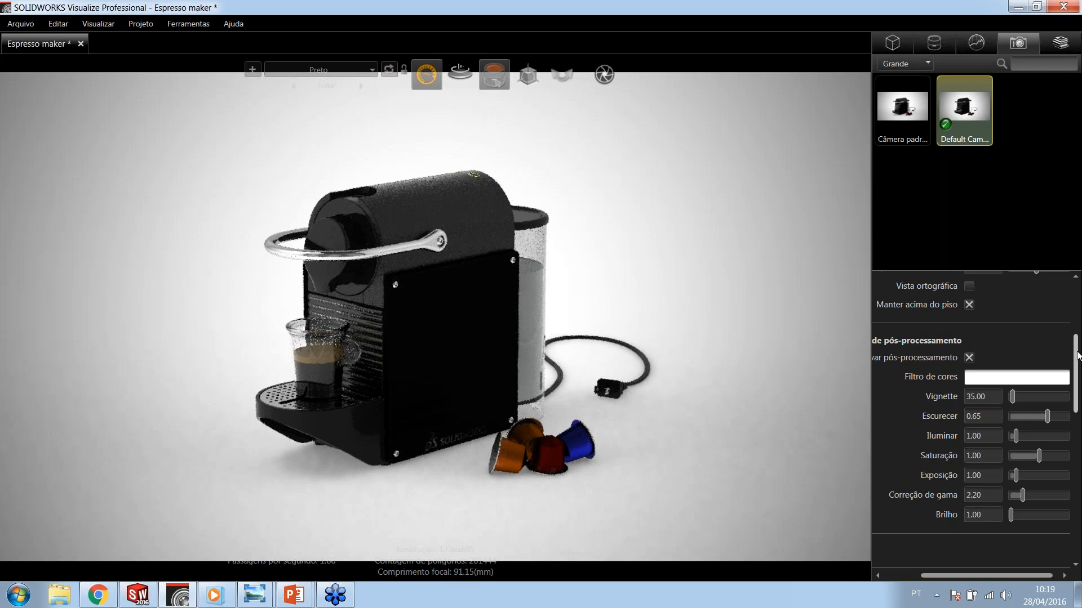
{"action": "left_click_drag", "start_coordinate": [1074, 349], "coordinate": [1071, 297]}
{"action": "triple_click", "coordinate": [1024, 288]}
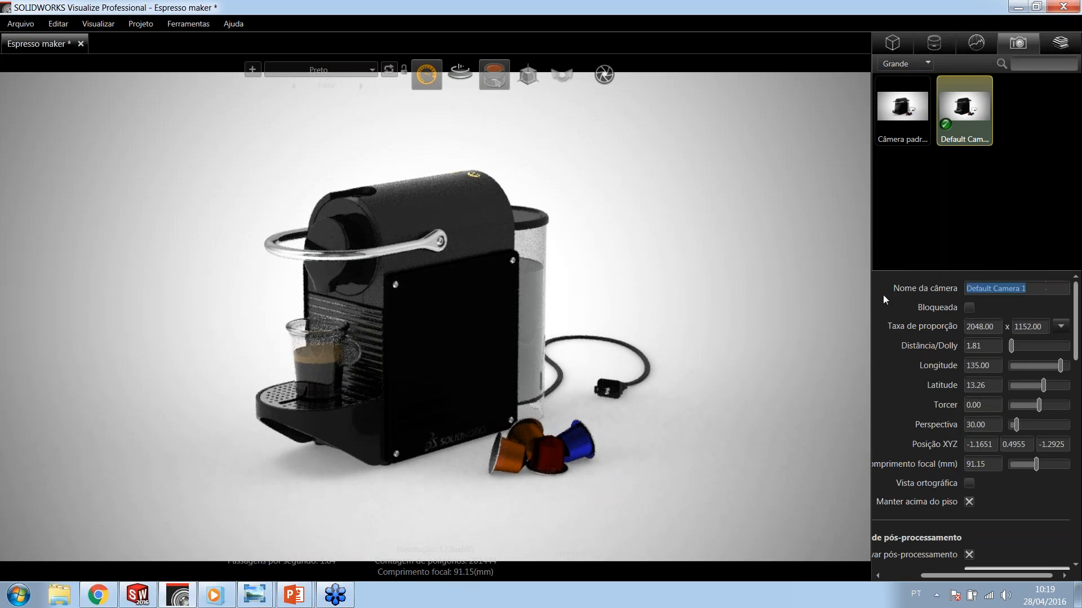
{"action": "type", "text": "Superior"}
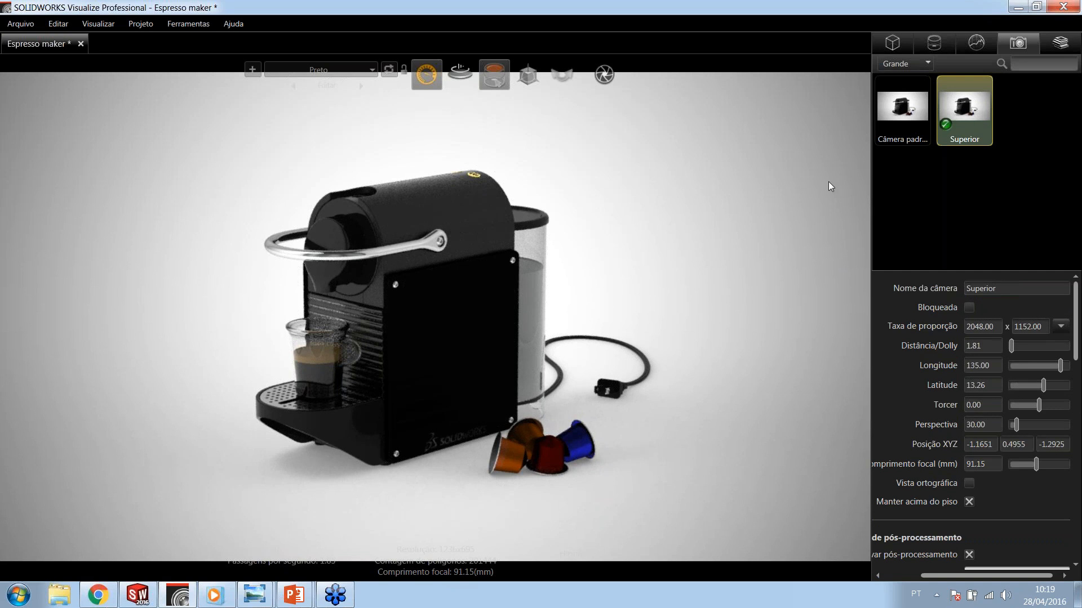
{"action": "left_click", "coordinate": [949, 210]}
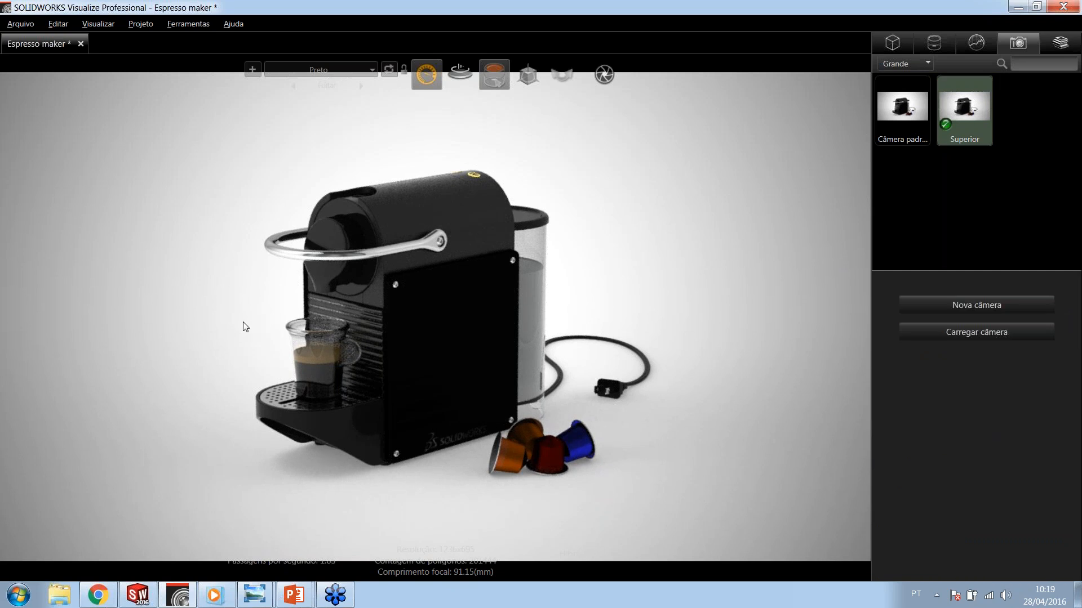
Step: Frame the Superior camera as a close-up from a raised front angle, with the coffee glass and drip tray near the centre
{"action": "left_click_drag", "start_coordinate": [269, 348], "coordinate": [331, 405]}
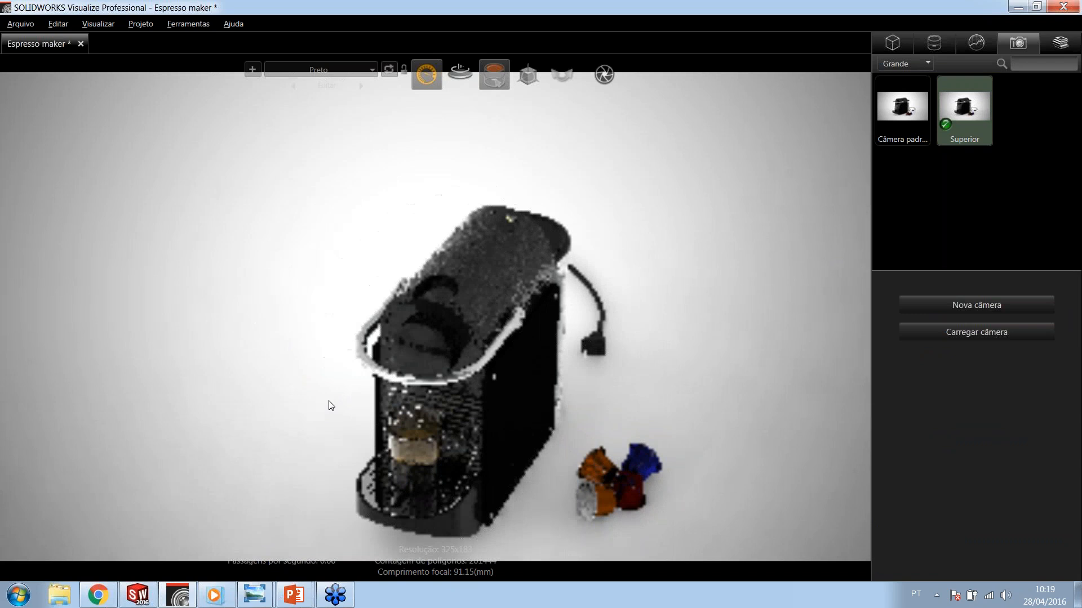
{"action": "left_click_drag", "start_coordinate": [472, 380], "coordinate": [476, 374]}
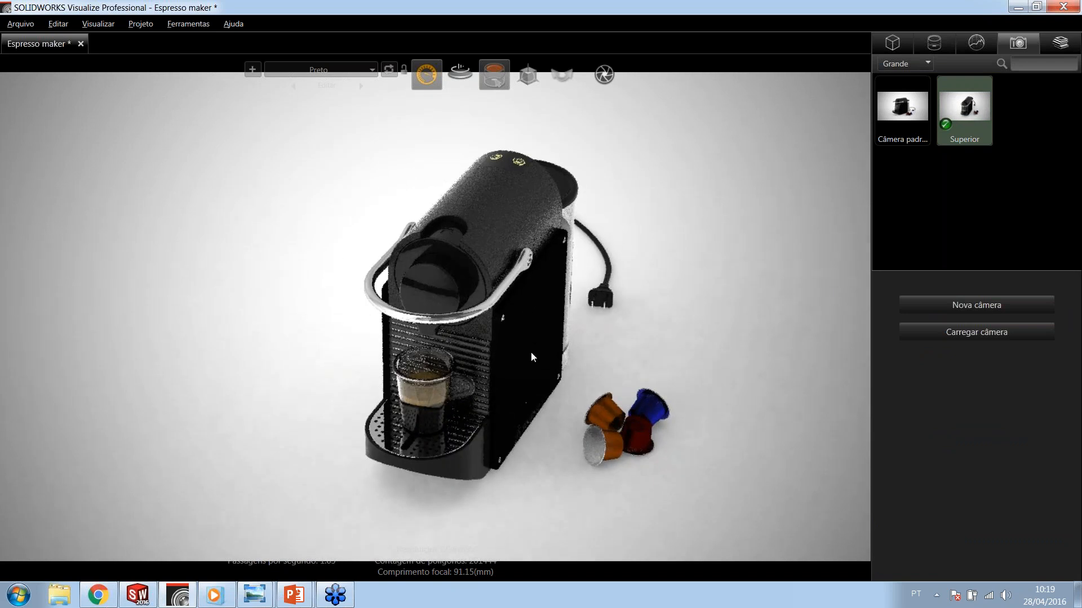
{"action": "scroll", "coordinate": [524, 341], "scroll_direction": "up", "scroll_amount": 5}
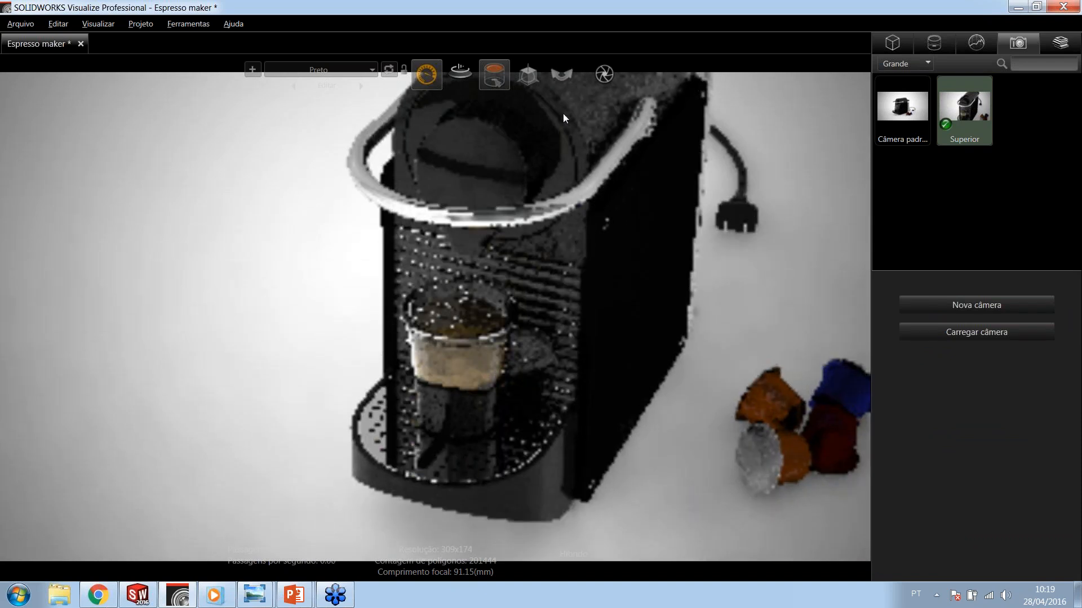
{"action": "middle_click_drag", "start_coordinate": [602, 319], "coordinate": [586, 285], "text": "shift"}
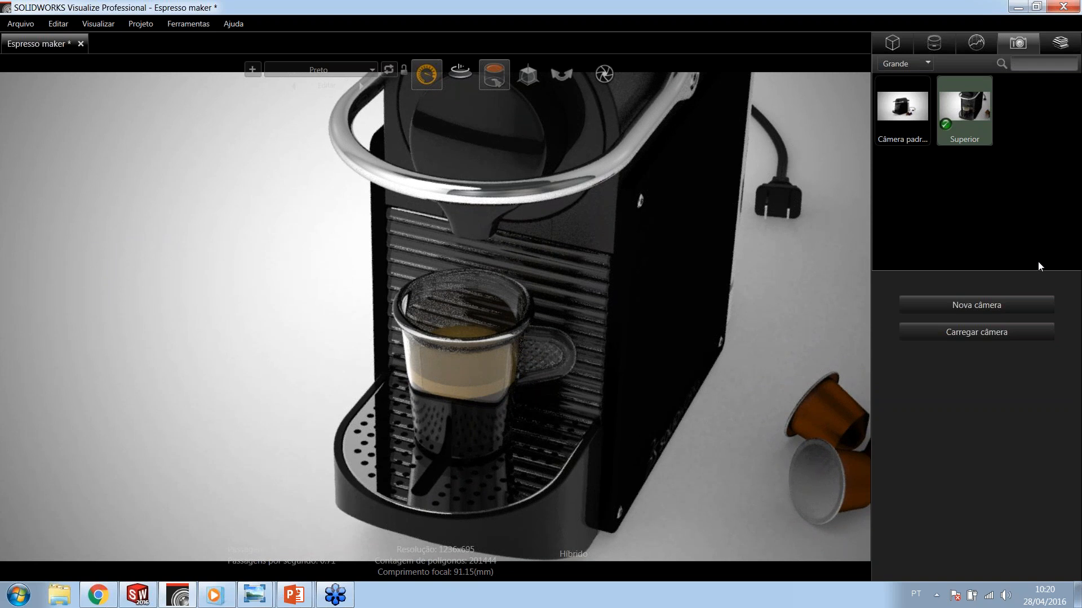
Step: Enable depth of field for the Superior camera and pick the focus point at the rim of the coffee glass
{"action": "left_click", "coordinate": [979, 137]}
{"action": "scroll", "coordinate": [953, 502], "scroll_direction": "down", "scroll_amount": 10}
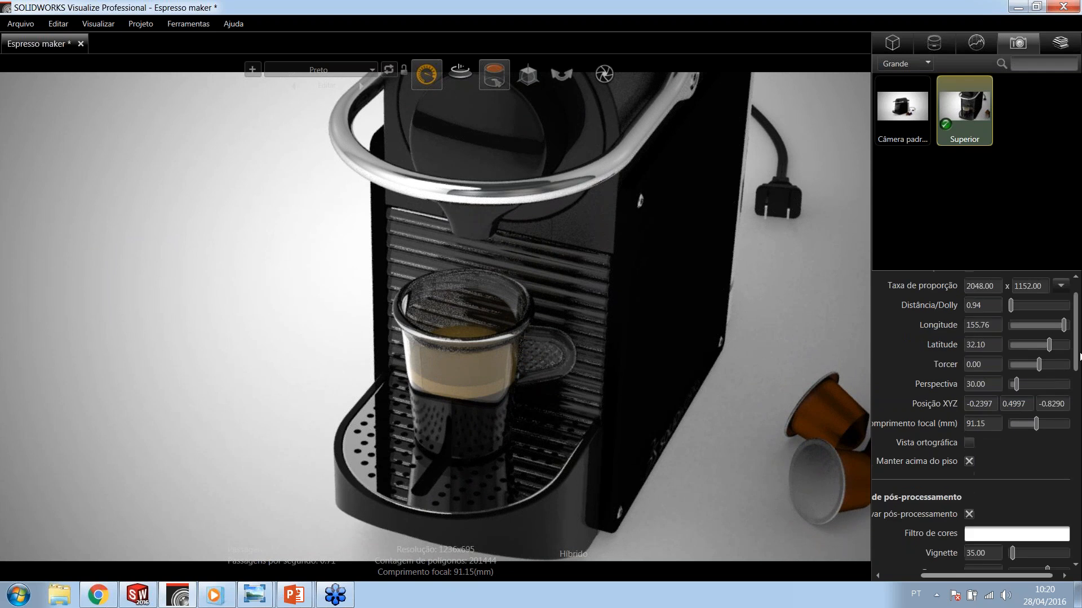
{"action": "scroll", "coordinate": [1001, 415], "scroll_direction": "down", "scroll_amount": 5}
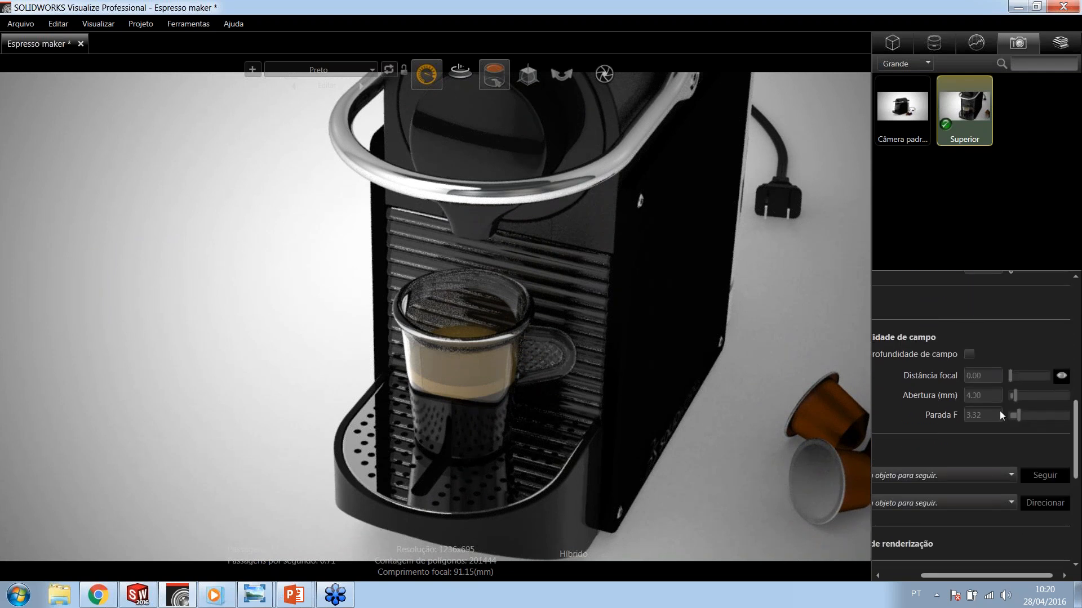
{"action": "left_click", "coordinate": [970, 355]}
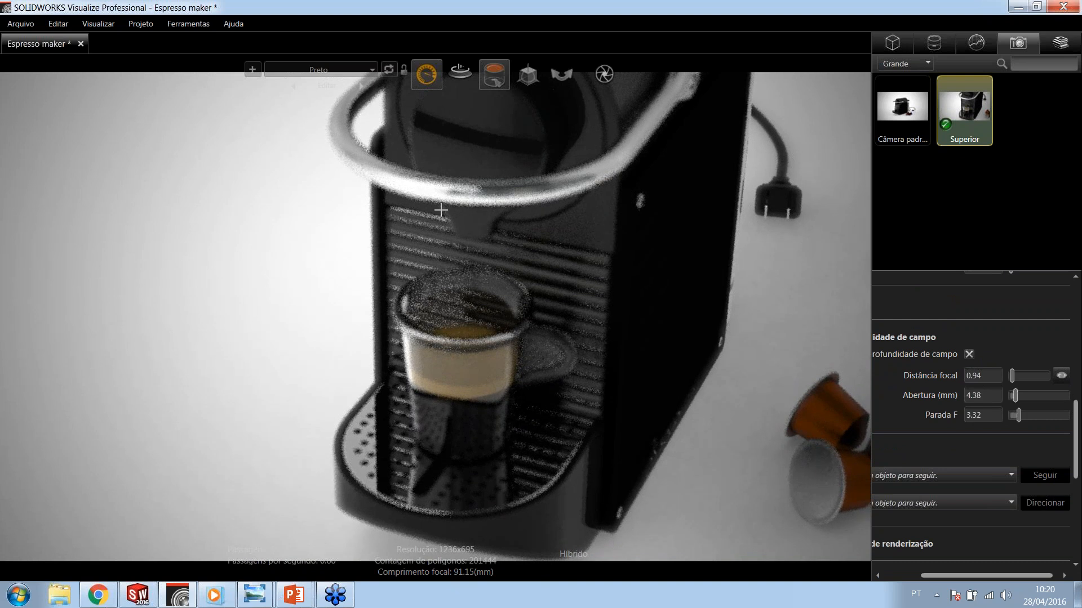
{"action": "left_click", "coordinate": [510, 276]}
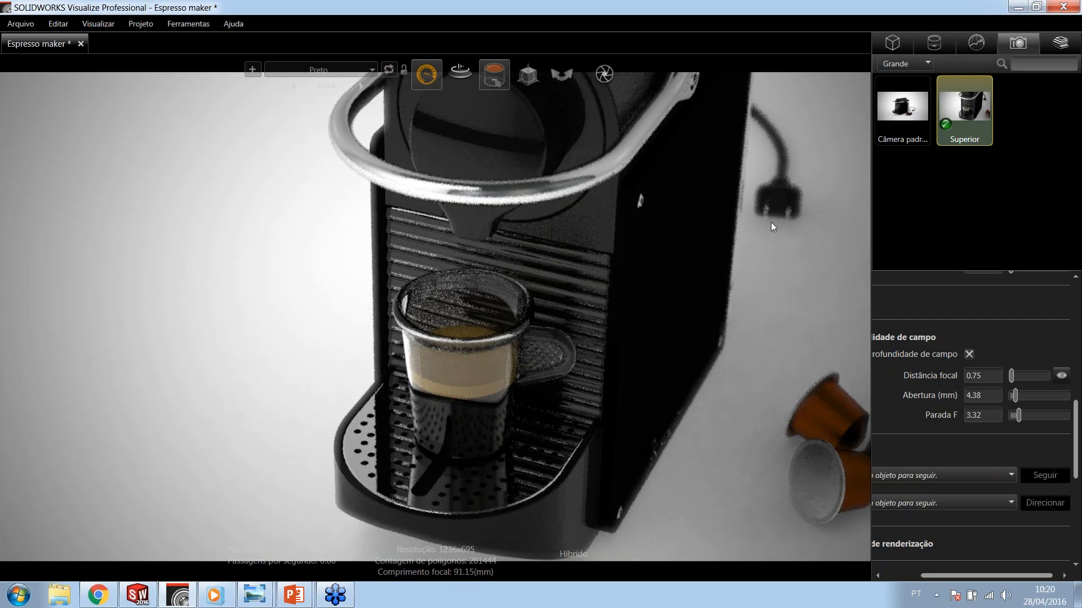
Step: Set the Superior camera's F-stop (Parada F) to 2.2 to strengthen the background blur
{"action": "double_click", "coordinate": [983, 415]}
{"action": "type", "text": "2.2"}
{"action": "key", "text": "Tab"}
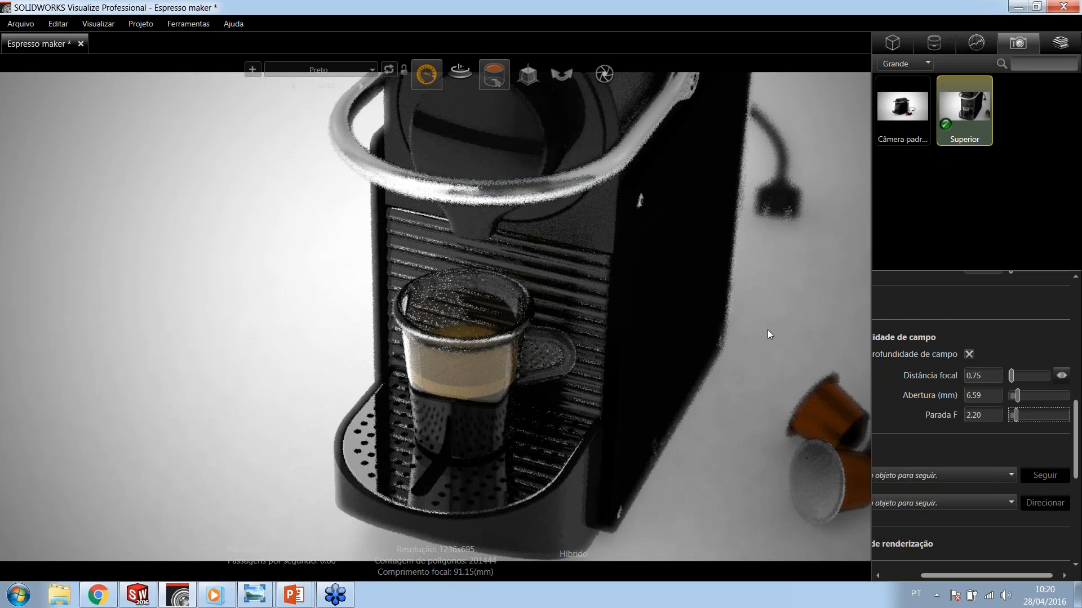
{"action": "left_click", "coordinate": [939, 224]}
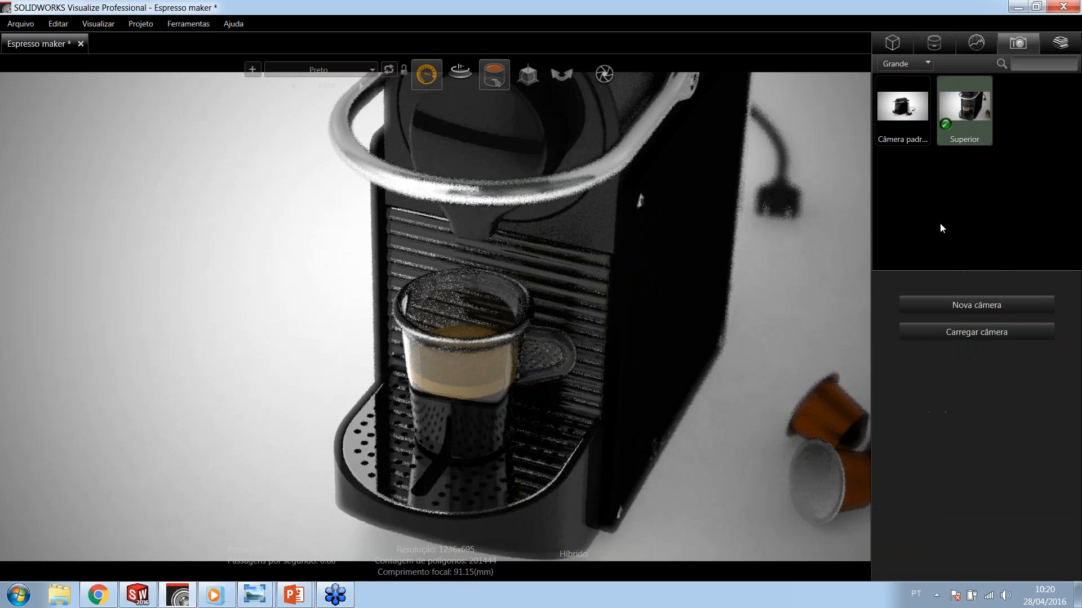
Step: Add a third camera to the project and make it the active camera
{"action": "left_click", "coordinate": [968, 122]}
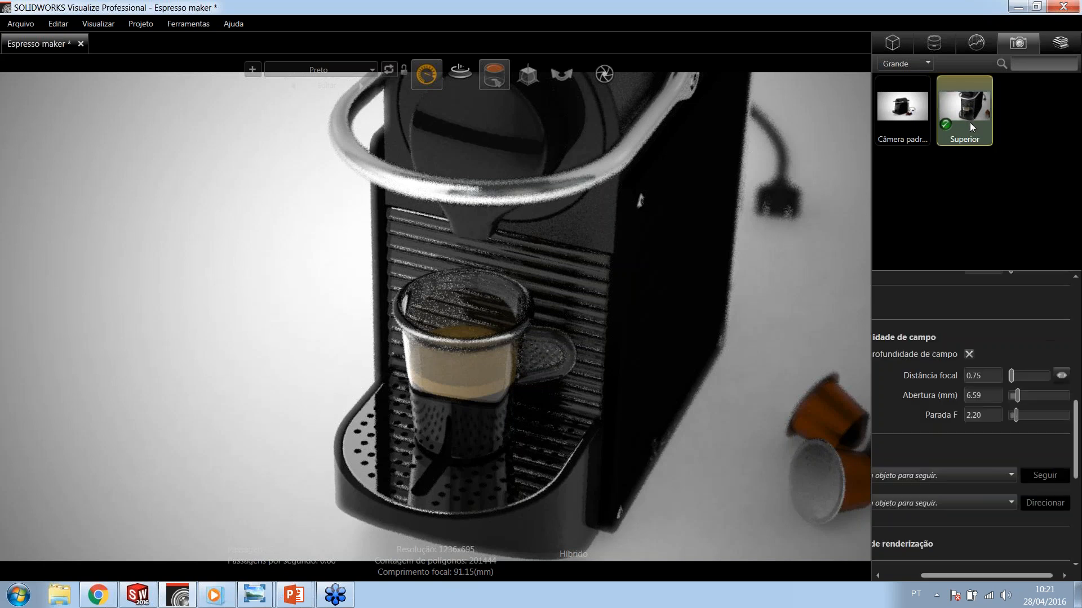
{"action": "left_click", "coordinate": [972, 184]}
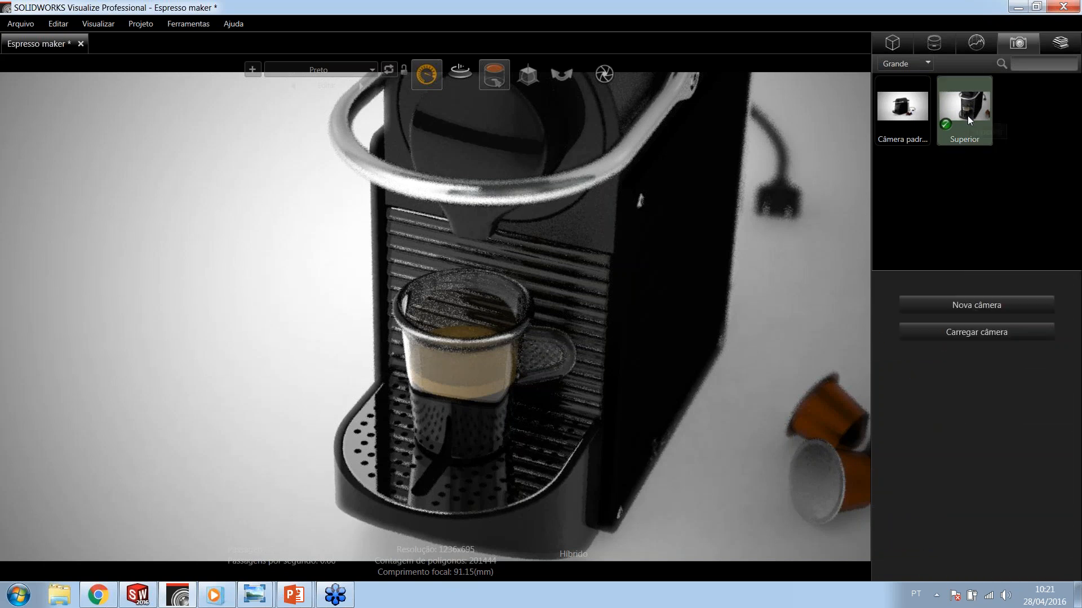
{"action": "double_click", "coordinate": [1044, 109]}
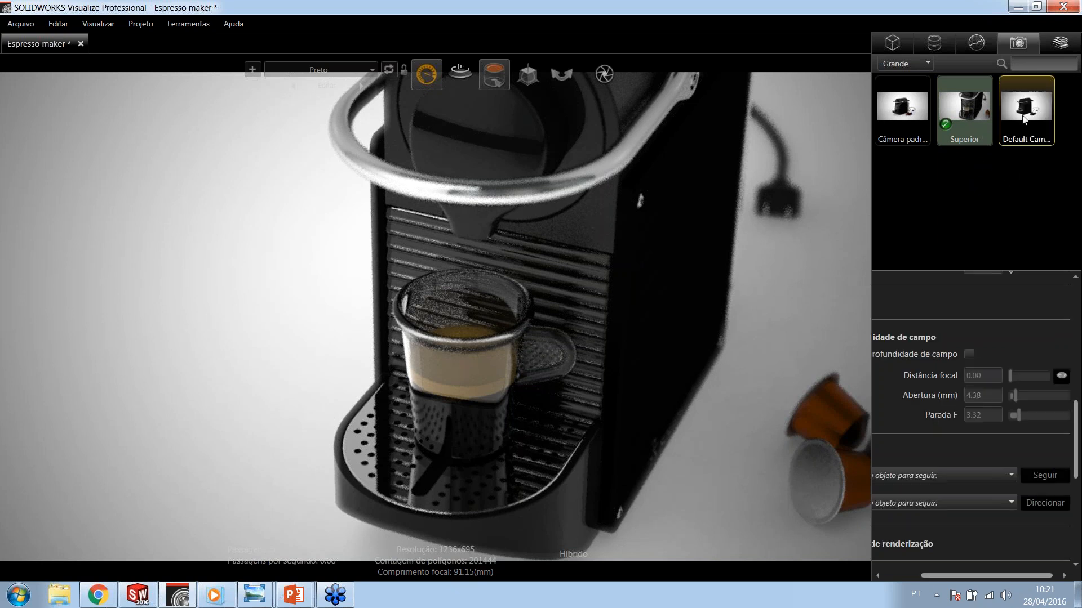
{"action": "double_click", "coordinate": [1024, 113]}
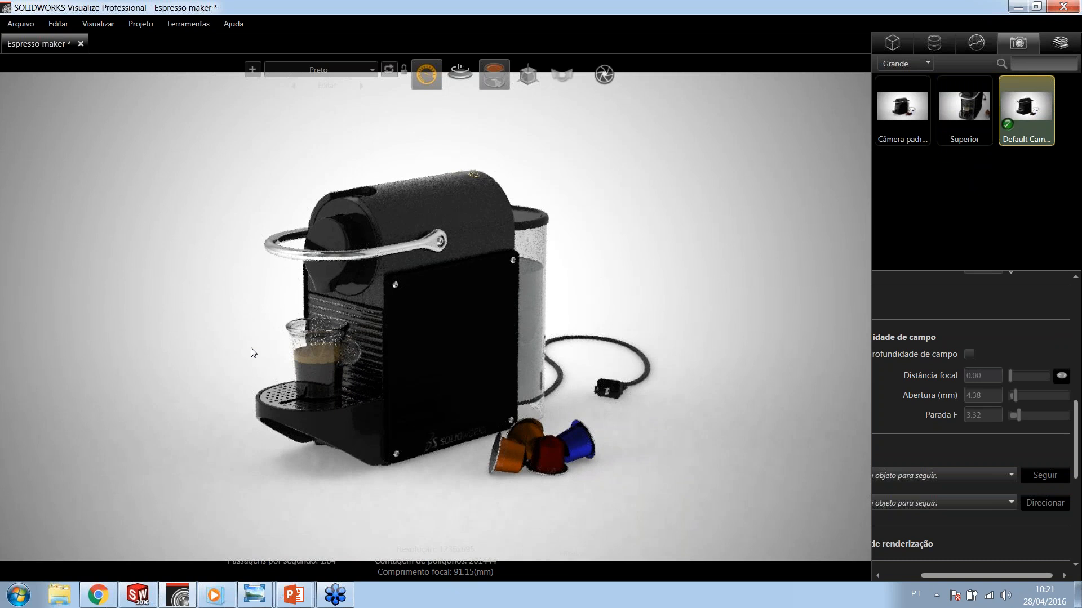
Step: Frame the new camera as a raised front close-up of the coffee glass and drip tray, with the capsules beside the machine
{"action": "left_click_drag", "start_coordinate": [292, 379], "coordinate": [309, 396]}
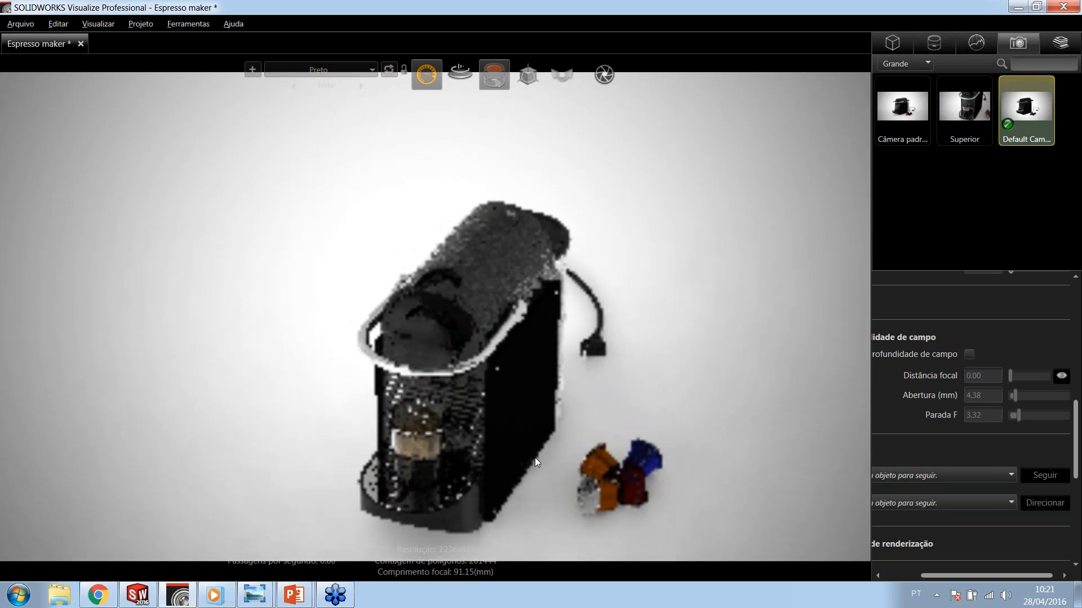
{"action": "scroll", "coordinate": [501, 399], "scroll_direction": "up", "scroll_amount": 6}
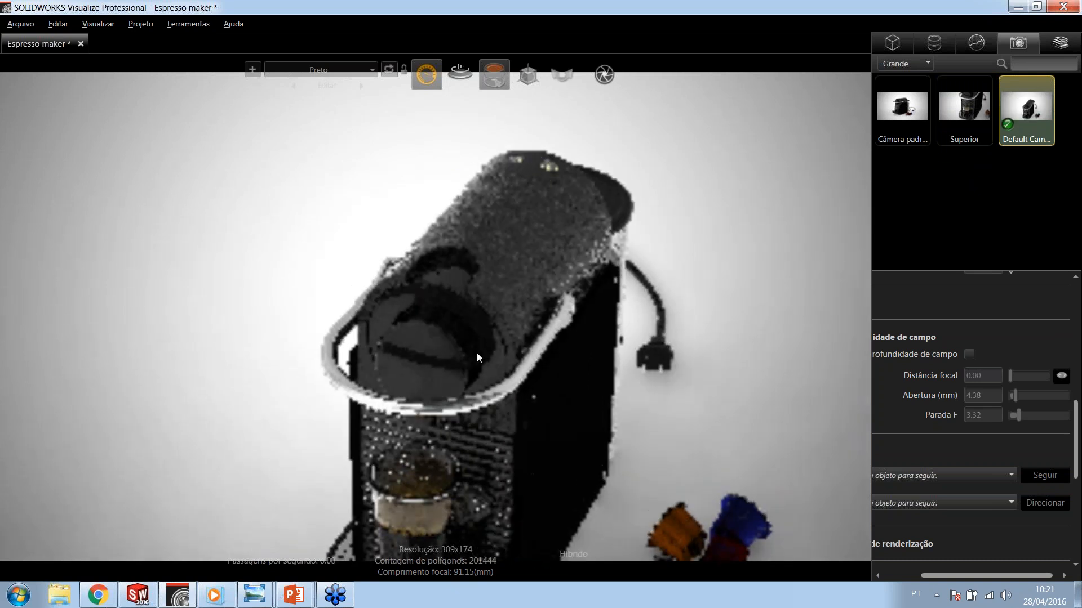
{"action": "left_click_drag", "start_coordinate": [495, 278], "coordinate": [529, 148]}
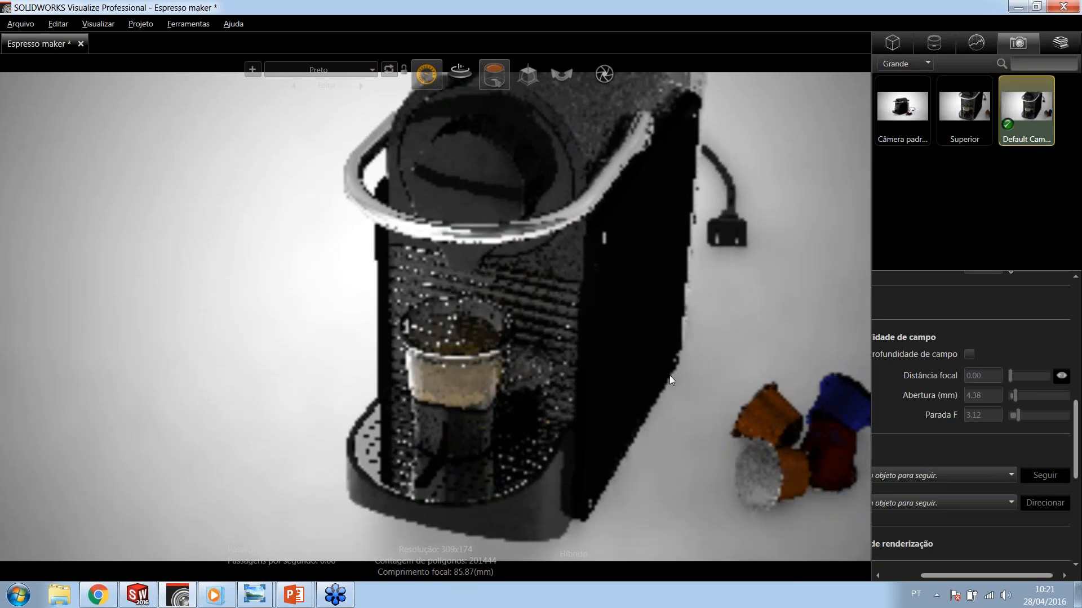
{"action": "scroll", "coordinate": [662, 368], "scroll_direction": "up", "scroll_amount": 2}
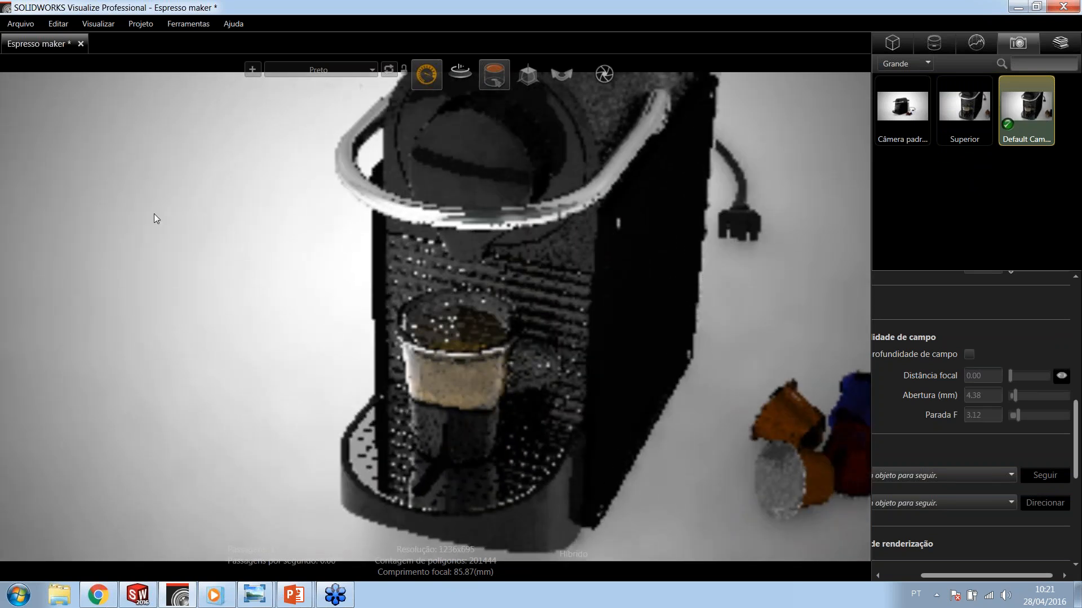
Step: Enable depth of field for the new camera and pick the focus point at the front edge of the drip tray
{"action": "left_click", "coordinate": [969, 355]}
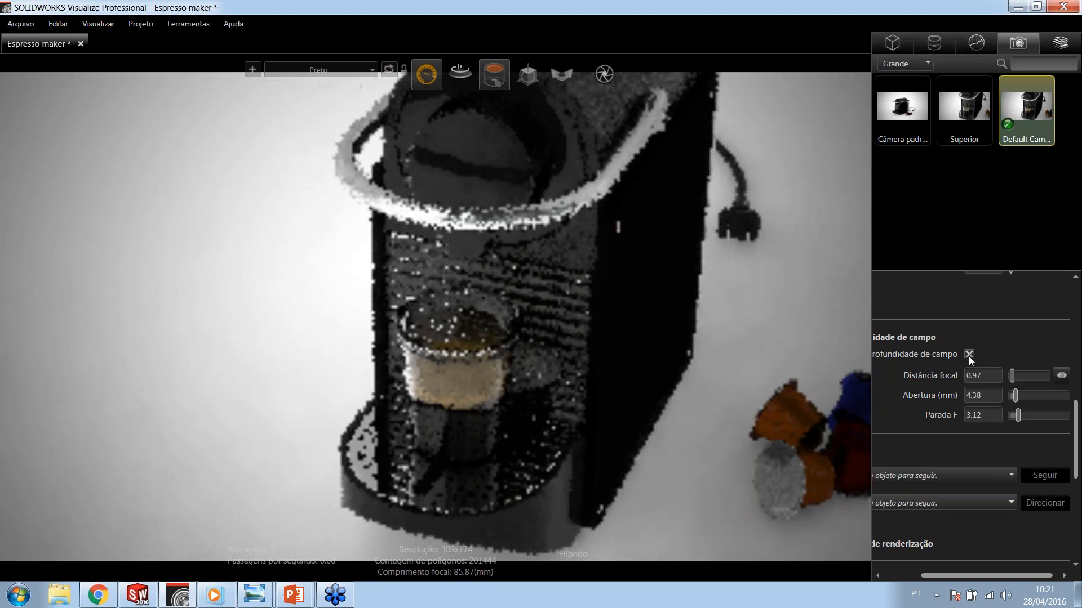
{"action": "left_click", "coordinate": [1061, 376]}
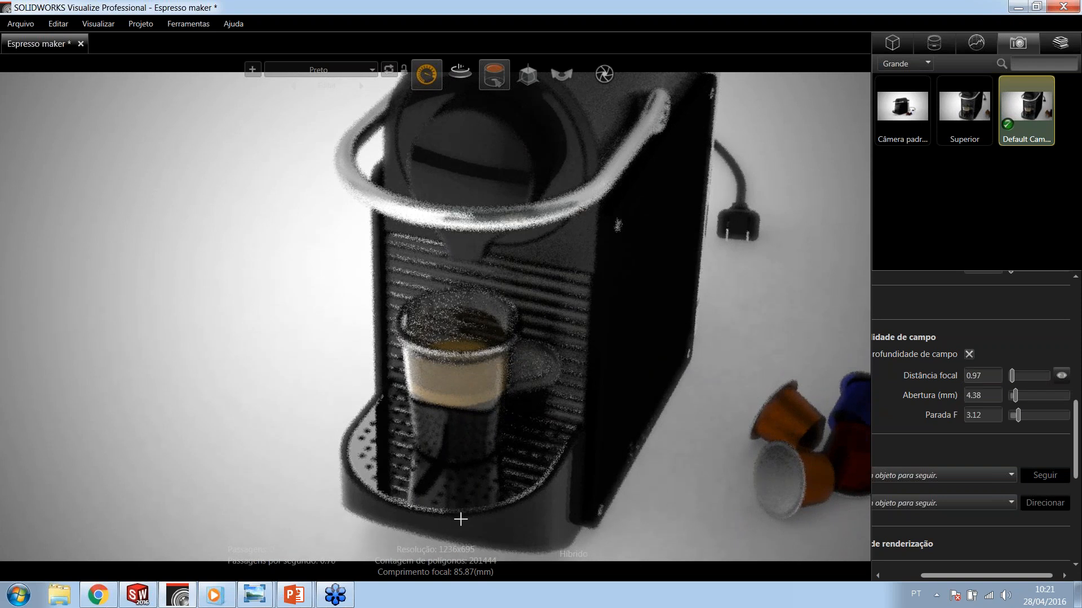
{"action": "left_click", "coordinate": [490, 561]}
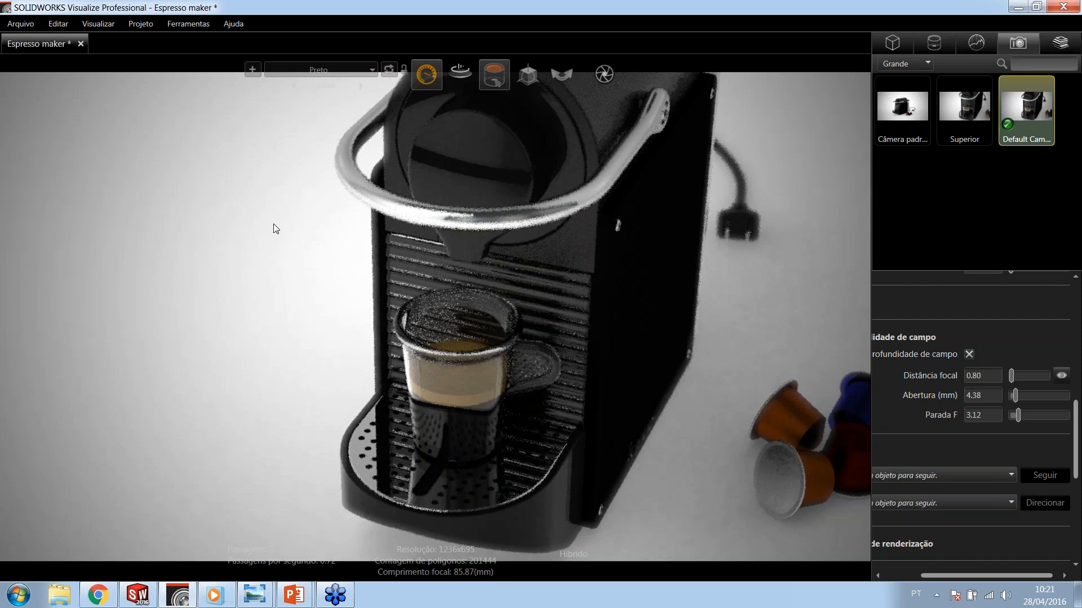
Step: Duplicate the camera focused on the drip tray
{"action": "left_click", "coordinate": [1028, 211]}
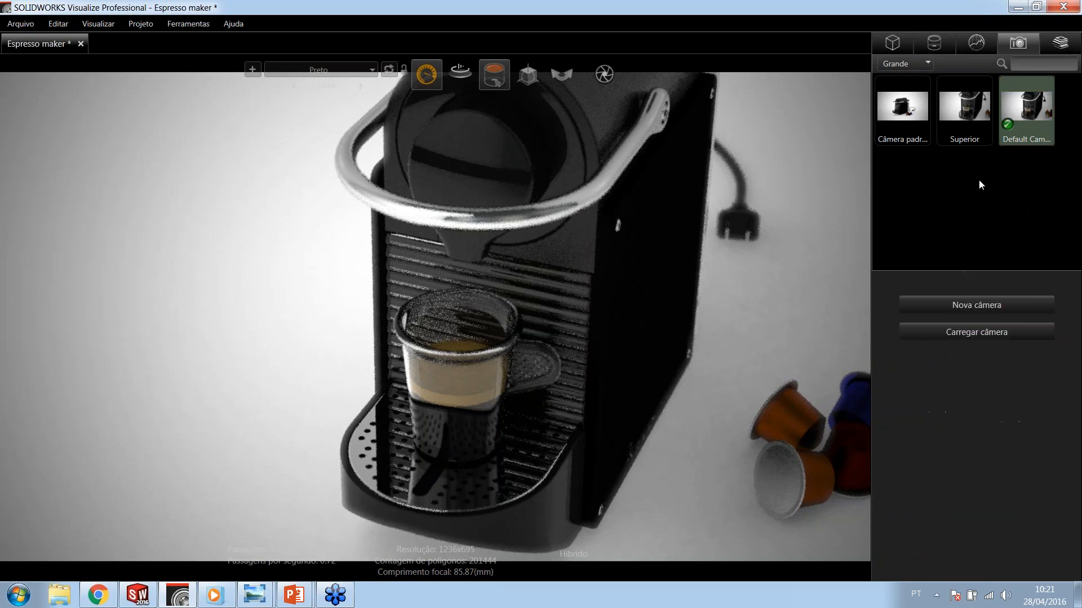
{"action": "left_click", "coordinate": [1026, 123]}
{"action": "left_click", "coordinate": [1007, 217]}
{"action": "left_click", "coordinate": [1043, 97]}
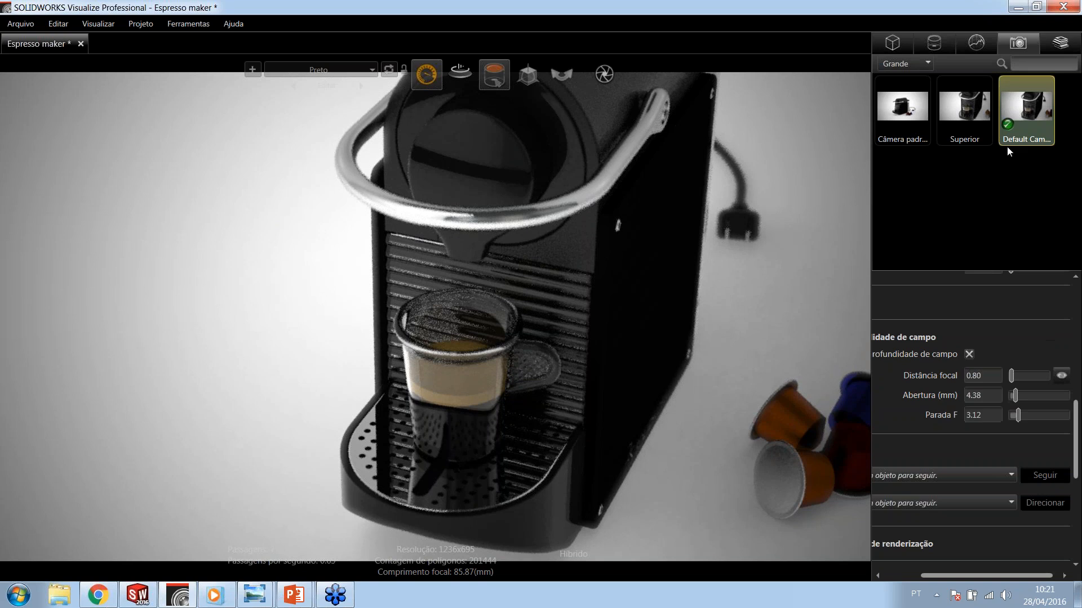
{"action": "left_click", "coordinate": [954, 204]}
{"action": "key", "text": "ctrl+v"}
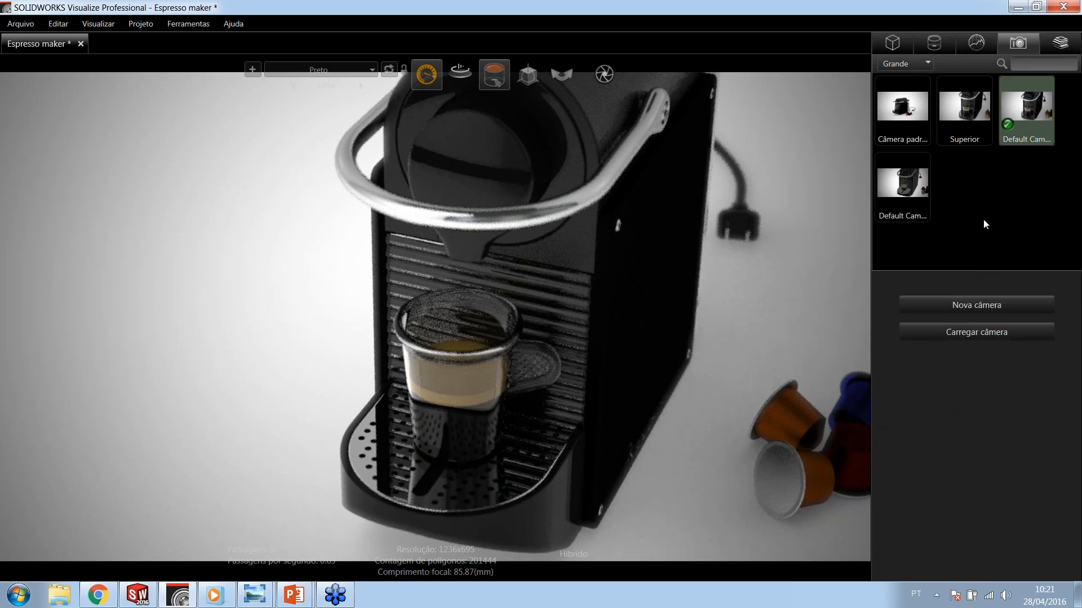
Step: Make the duplicated camera active and frame it from a lower side angle showing the glass, side panel and capsules
{"action": "left_click", "coordinate": [907, 195]}
{"action": "double_click", "coordinate": [907, 193]}
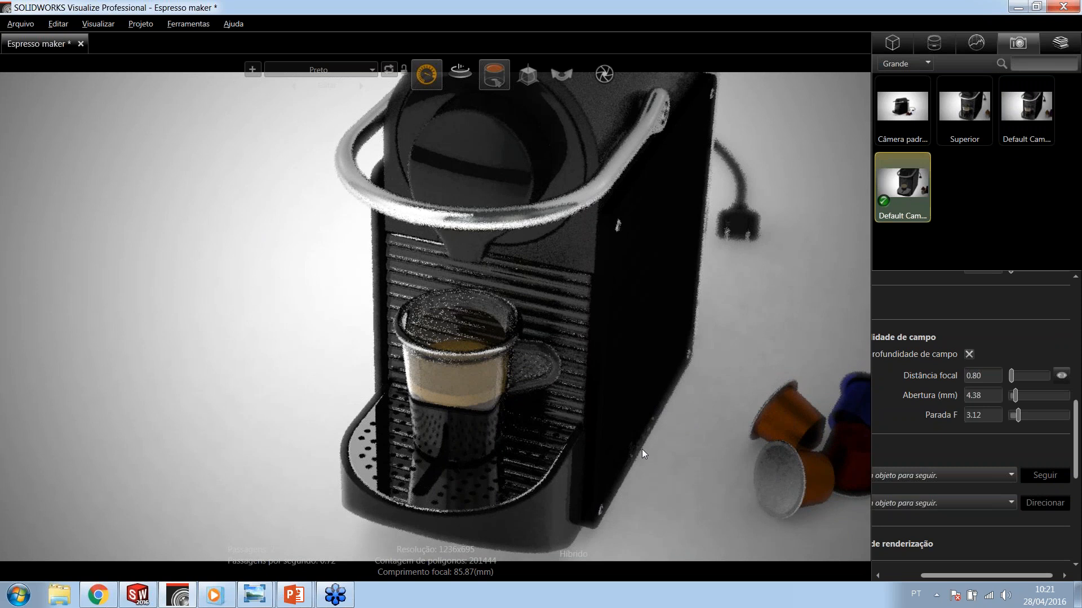
{"action": "middle_click_drag", "start_coordinate": [636, 445], "coordinate": [607, 424]}
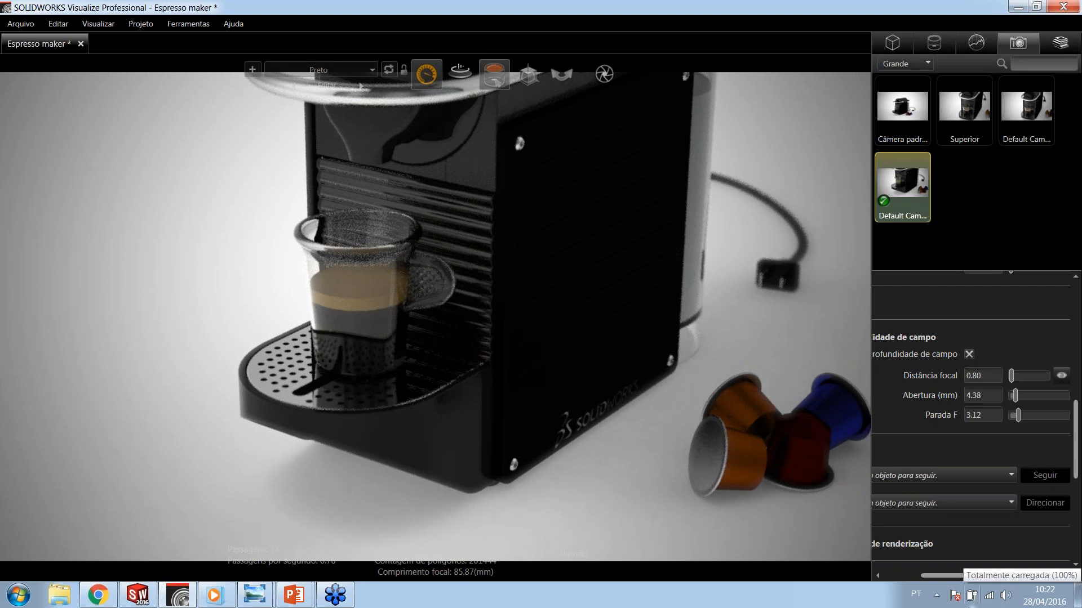
Step: Open the render output settings, examine the available output modes, and close the settings without starting a render
{"action": "mouse_move", "coordinate": [596, 89]}
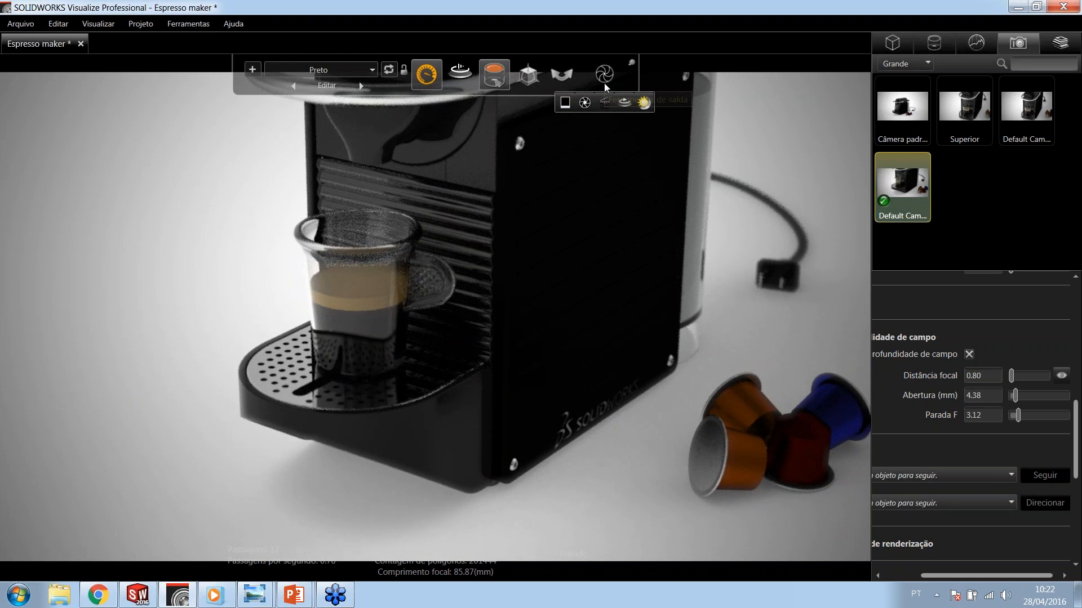
{"action": "left_click", "coordinate": [584, 103]}
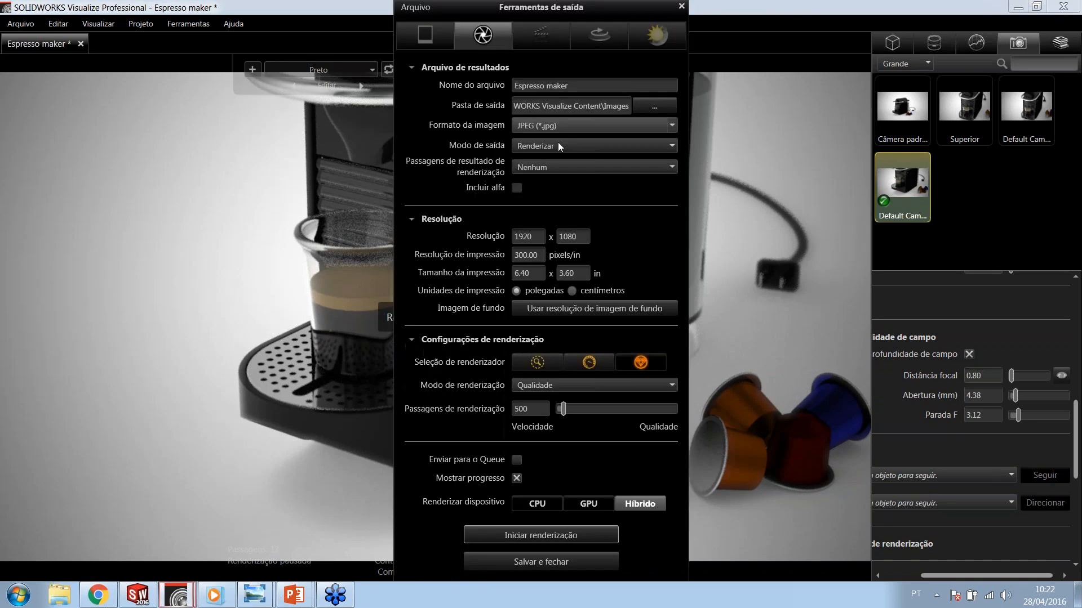
{"action": "left_click", "coordinate": [560, 148]}
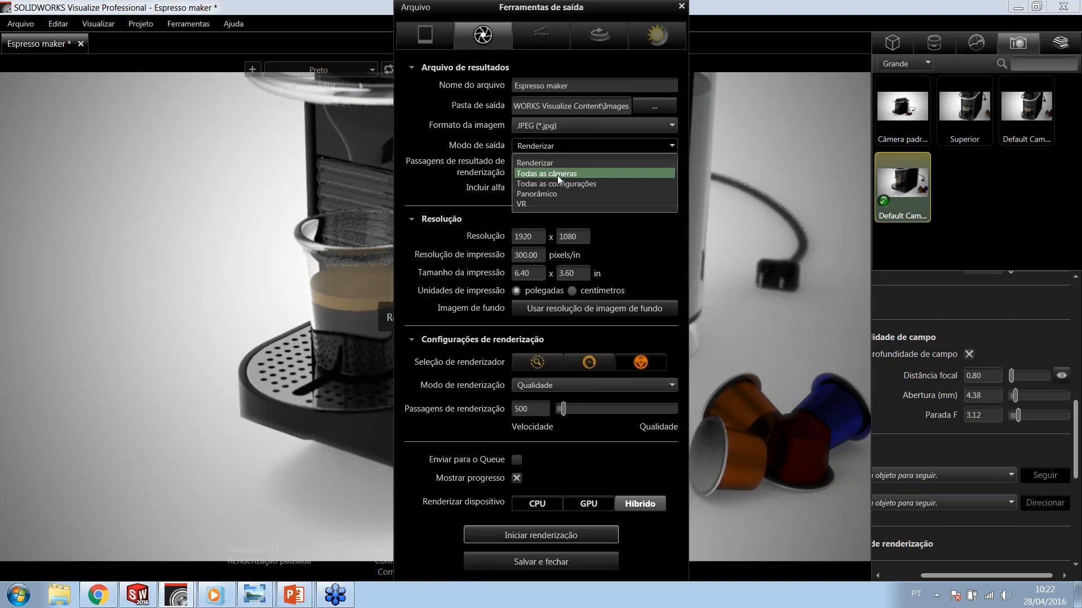
{"action": "left_click", "coordinate": [198, 186]}
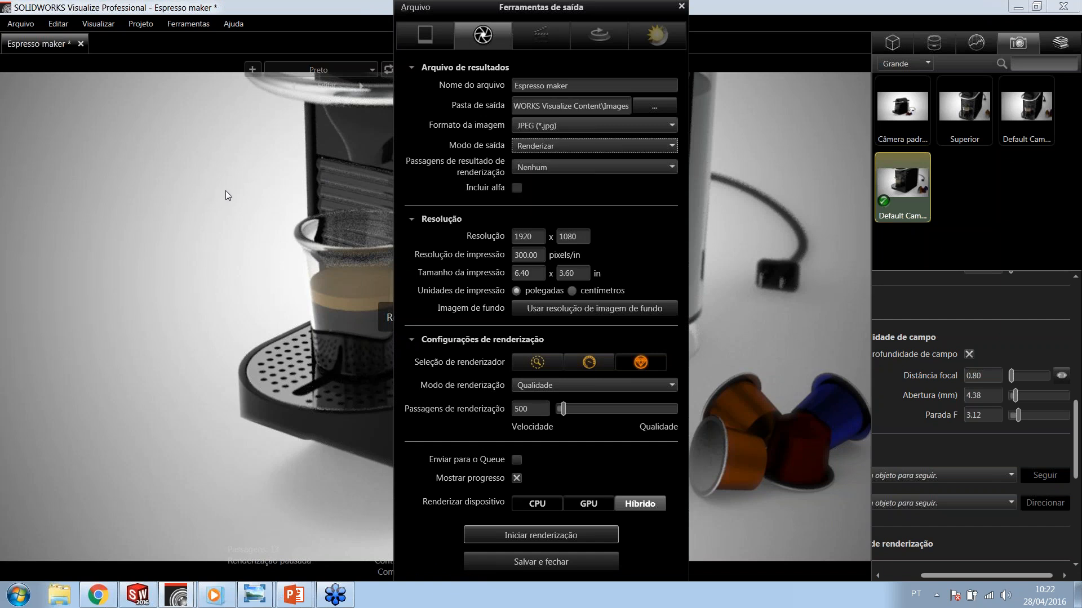
{"action": "left_click", "coordinate": [681, 7]}
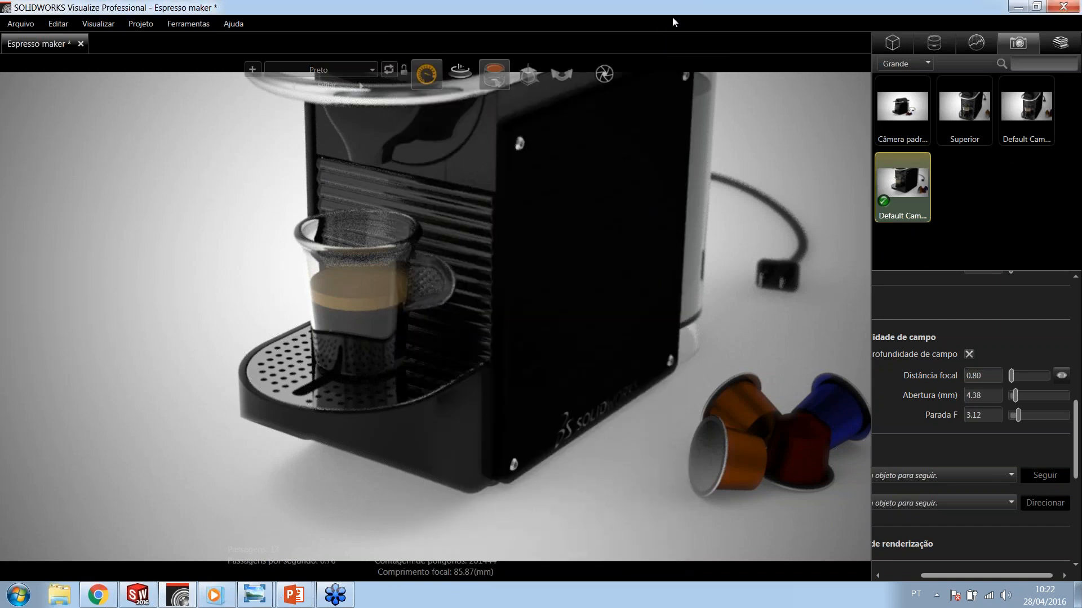
Step: Switch to the Windows photo viewer and browse the finished renderings from front perspective dof through top view to drip tray
{"action": "key", "text": "alt+Tab"}
{"action": "key", "text": "alt+Tab"}
{"action": "key", "text": "alt+Tab"}
{"action": "key", "text": "alt+Tab"}
{"action": "key", "text": "alt+Tab"}
{"action": "key", "text": "alt+Tab"}
{"action": "key", "text": "alt+Tab"}
{"action": "key", "text": "alt+Tab"}
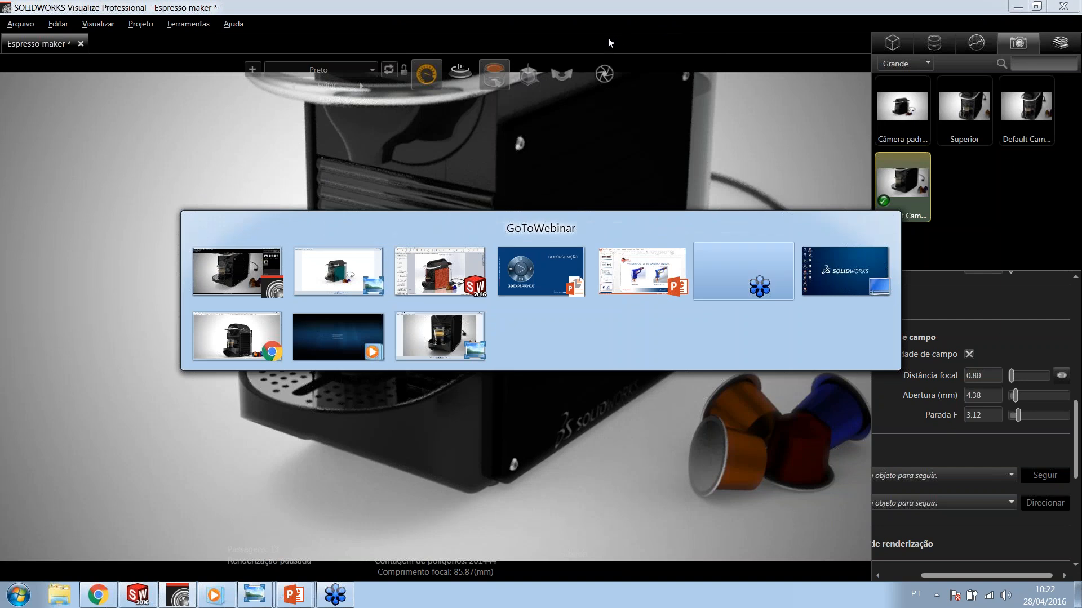
{"action": "key", "text": "alt+Tab"}
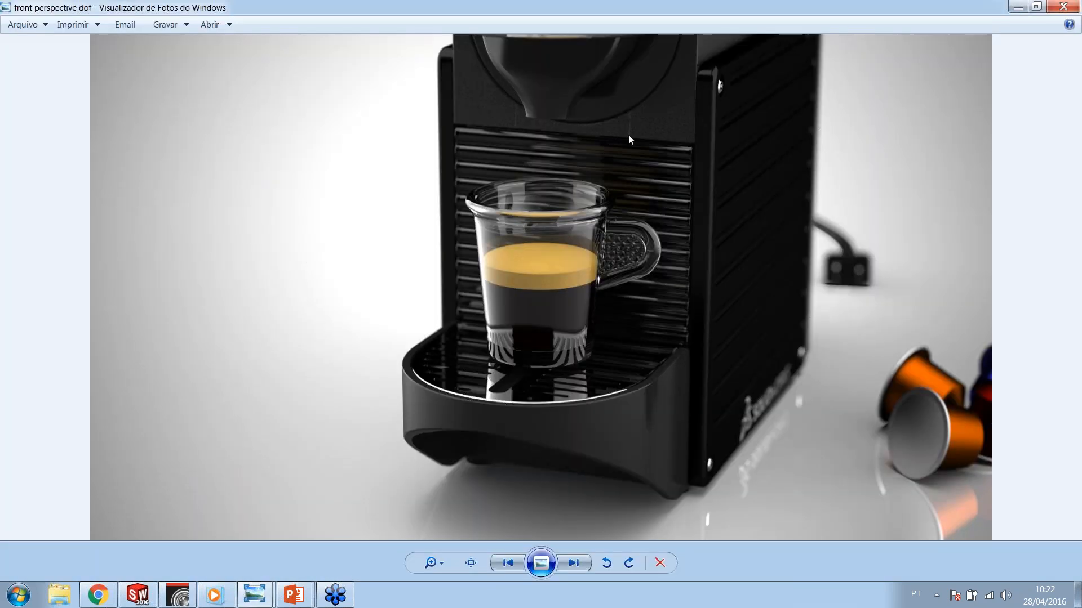
{"action": "key", "text": "Right"}
{"action": "key", "text": "Right"}
{"action": "key", "text": "Right"}
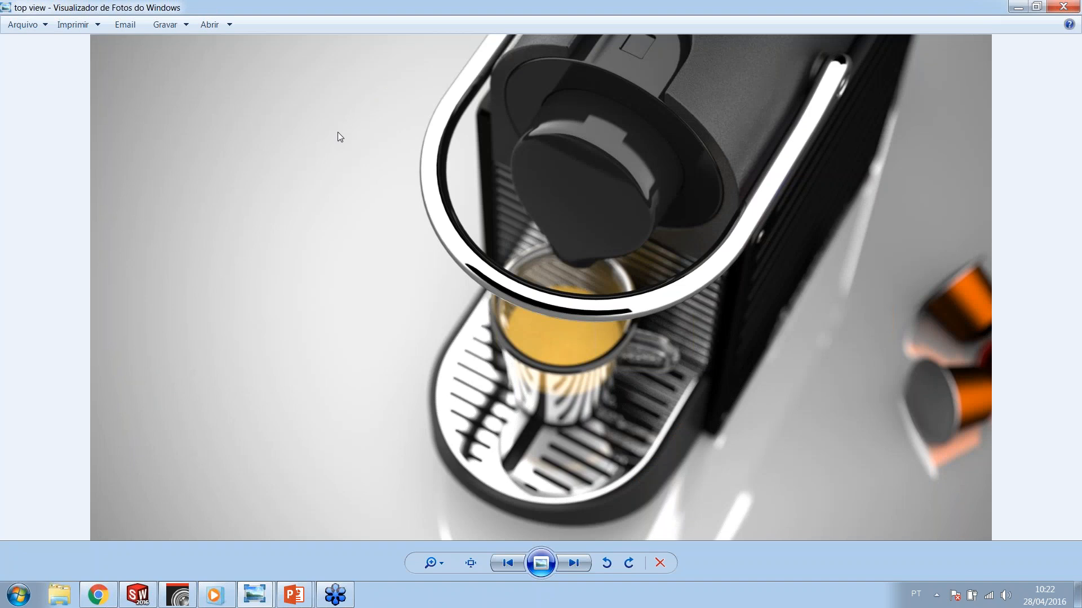
{"action": "key", "text": "Right"}
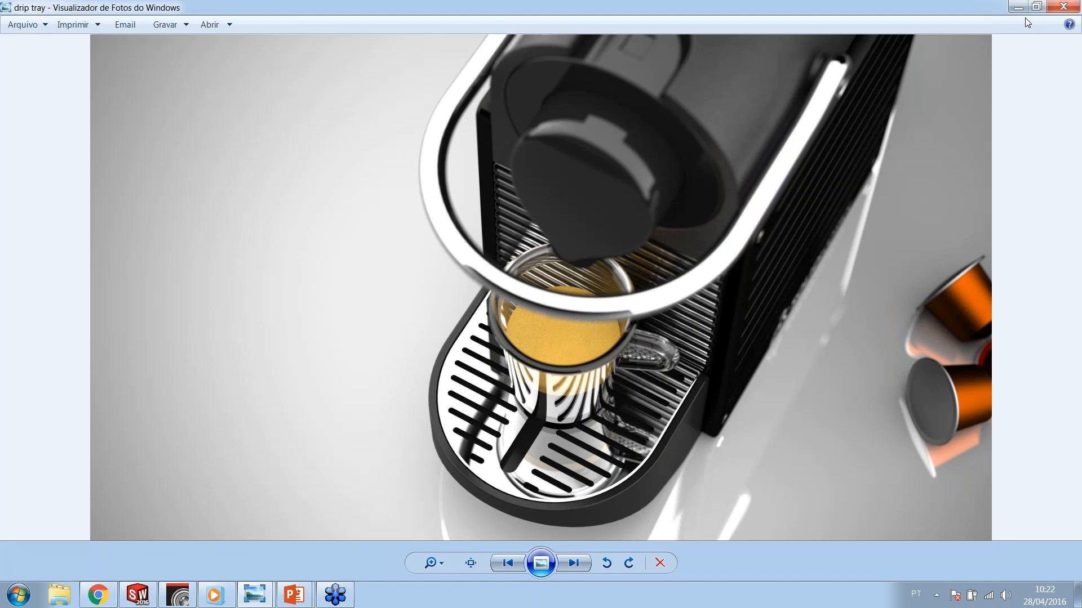
Step: Switch to Windows Media Player and replay the loaded video
{"action": "key", "text": "alt+Tab"}
{"action": "key", "text": "alt+Tab"}
{"action": "key", "text": "alt+Tab"}
{"action": "key", "text": "alt+Tab"}
{"action": "key", "text": "alt+Tab"}
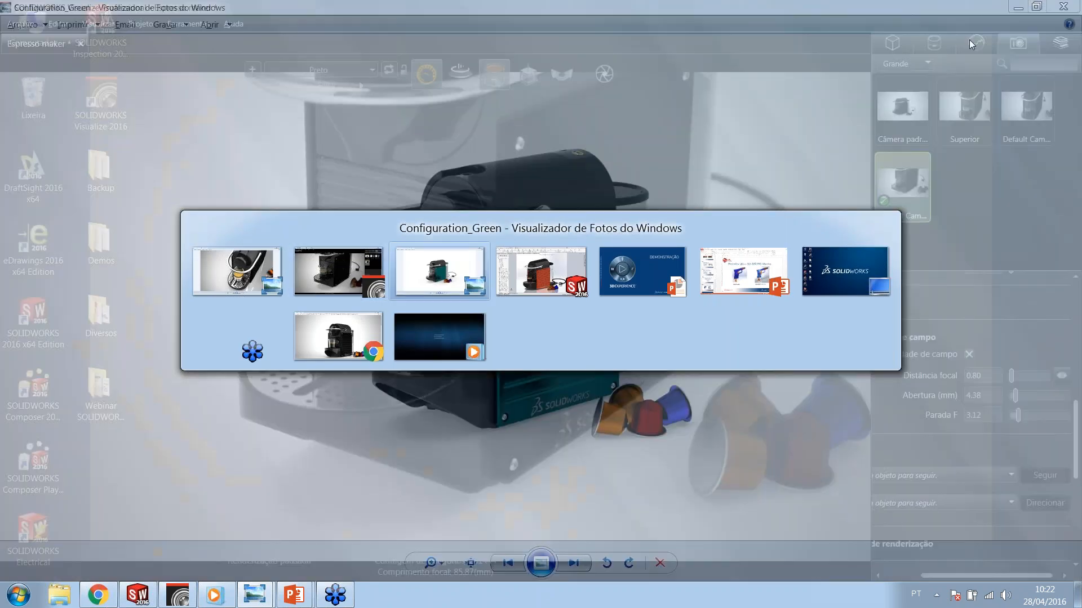
{"action": "key", "text": "alt+Tab"}
{"action": "key", "text": "alt+Tab"}
{"action": "key", "text": "alt+Tab"}
{"action": "key", "text": "alt+Tab"}
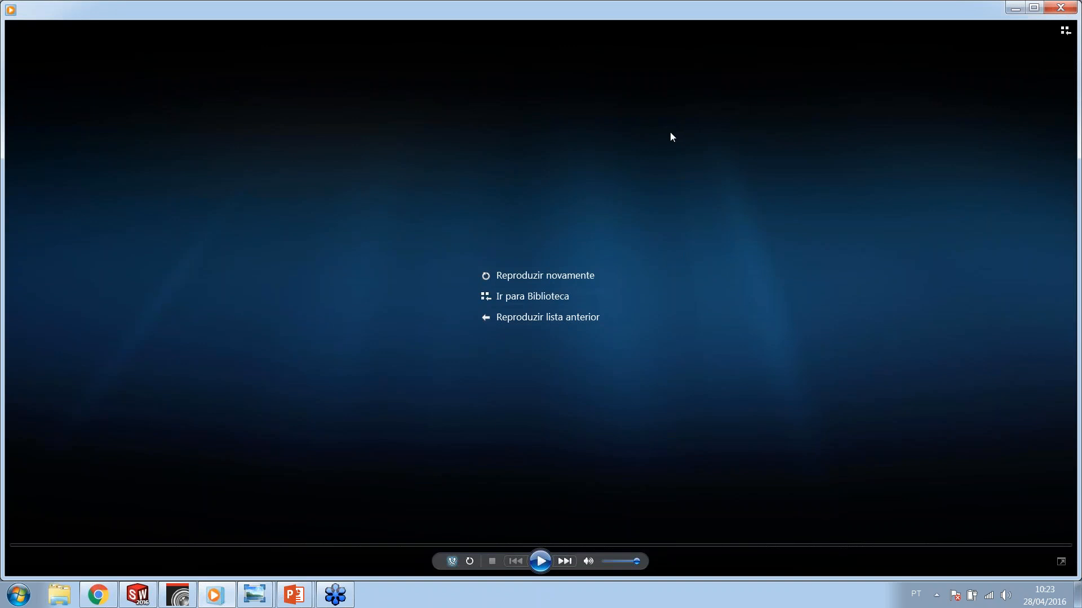
{"action": "left_click", "coordinate": [543, 273]}
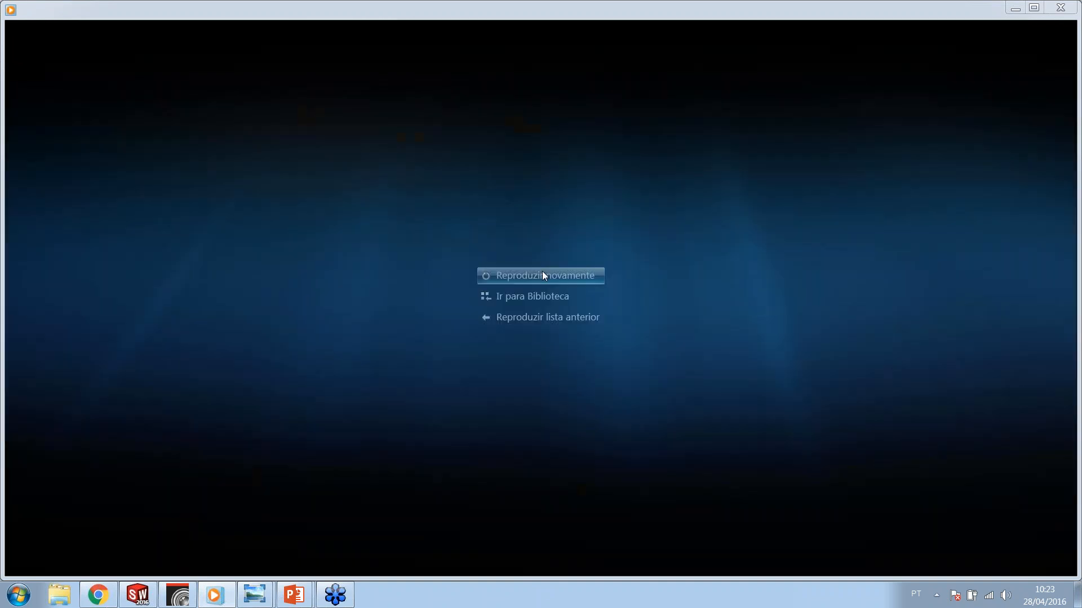
{"action": "left_click", "coordinate": [553, 276]}
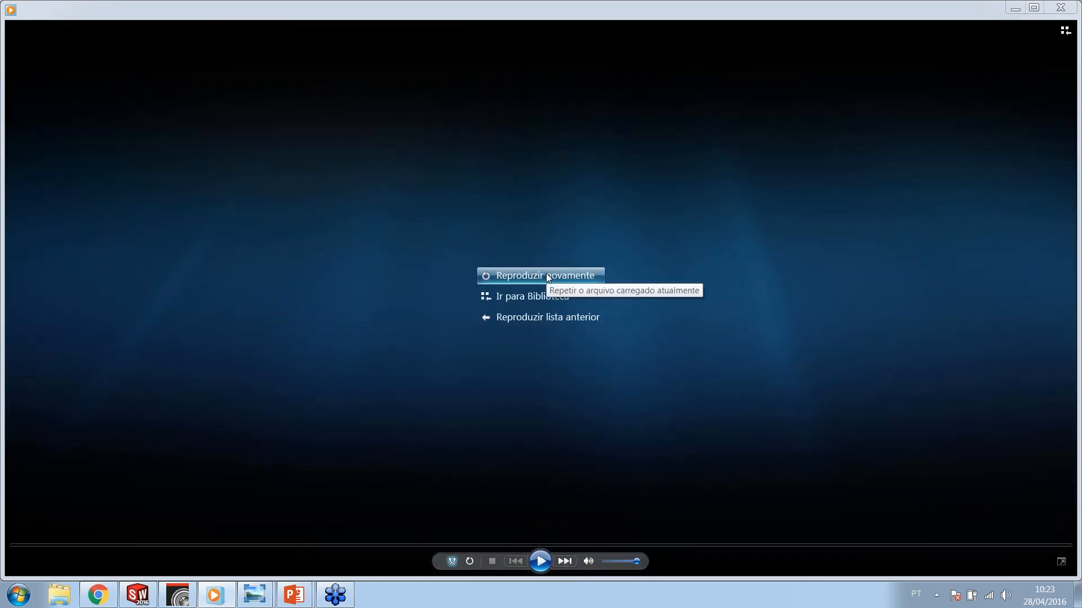
Step: Switch to Chrome and rotate the espresso maker's interactive VR rendering to view it from both sides
{"action": "key", "text": "alt+Tab"}
{"action": "key", "text": "Tab"}
{"action": "key", "text": "Tab"}
{"action": "key", "text": "Tab"}
{"action": "key", "text": "Tab"}
{"action": "key", "text": "Tab"}
{"action": "key", "text": "Tab"}
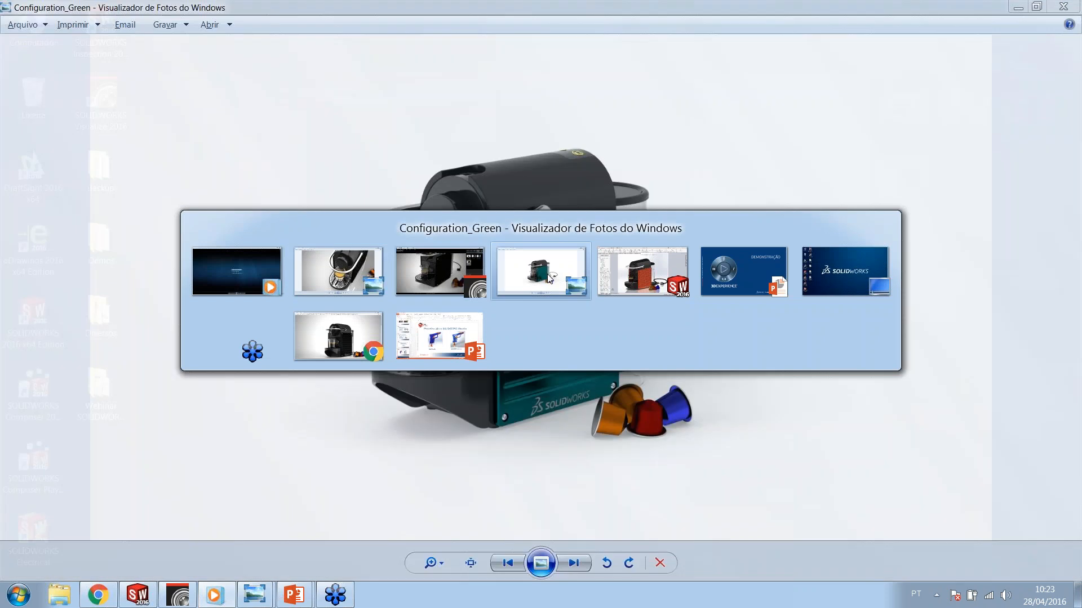
{"action": "key", "text": "Tab"}
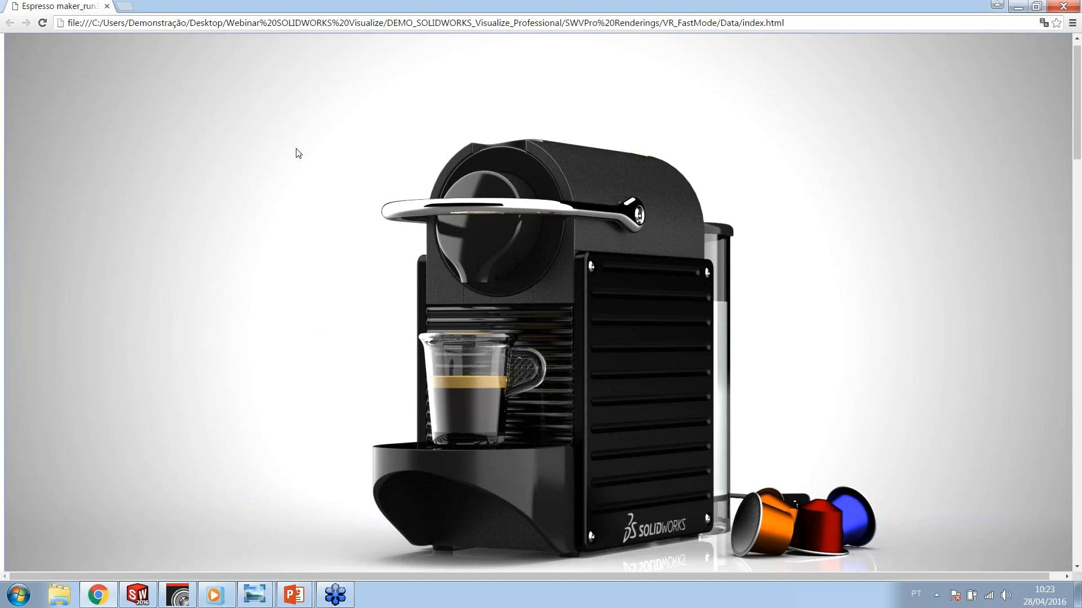
{"action": "left_click_drag", "start_coordinate": [306, 157], "coordinate": [285, 178]}
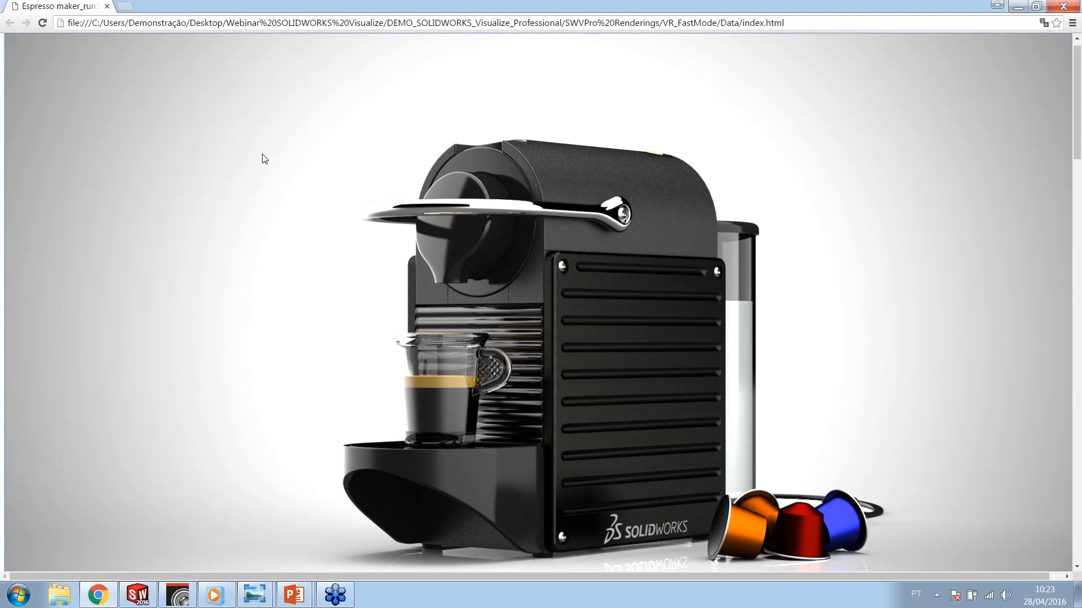
{"action": "left_click_drag", "start_coordinate": [263, 160], "coordinate": [363, 229]}
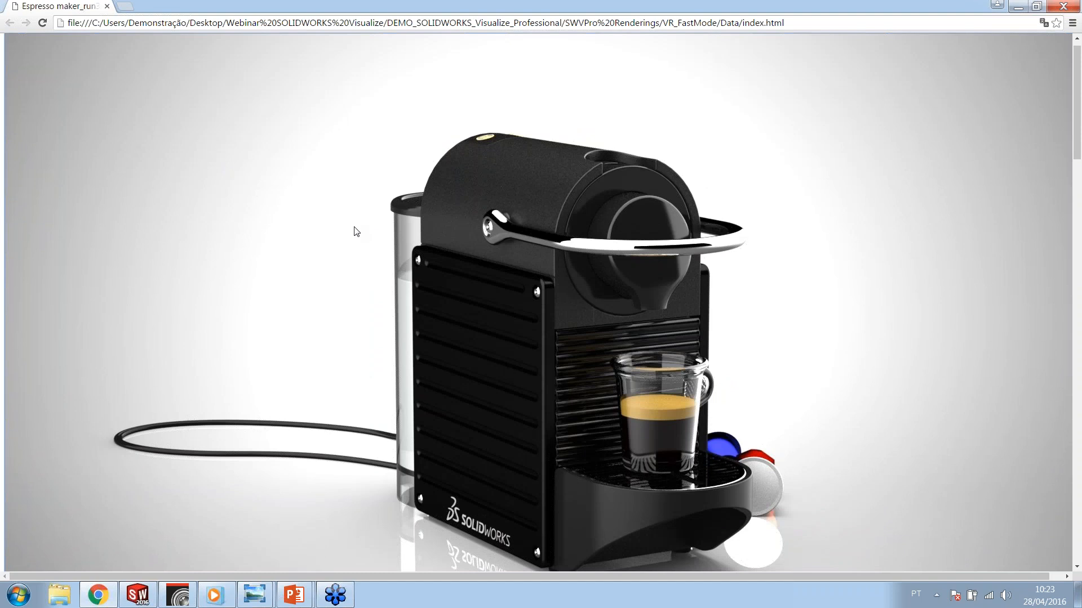
Step: Switch to the PowerPoint slide show and advance from the Demonstração slide to the Dúvidas slide
{"action": "key", "text": "alt+Tab"}
{"action": "key", "text": "alt+Tab"}
{"action": "key", "text": "alt+Tab"}
{"action": "key", "text": "alt+Tab"}
{"action": "key", "text": "alt+Tab"}
{"action": "key", "text": "alt+Tab"}
{"action": "key", "text": "alt+Tab"}
{"action": "key", "text": "alt+Tab"}
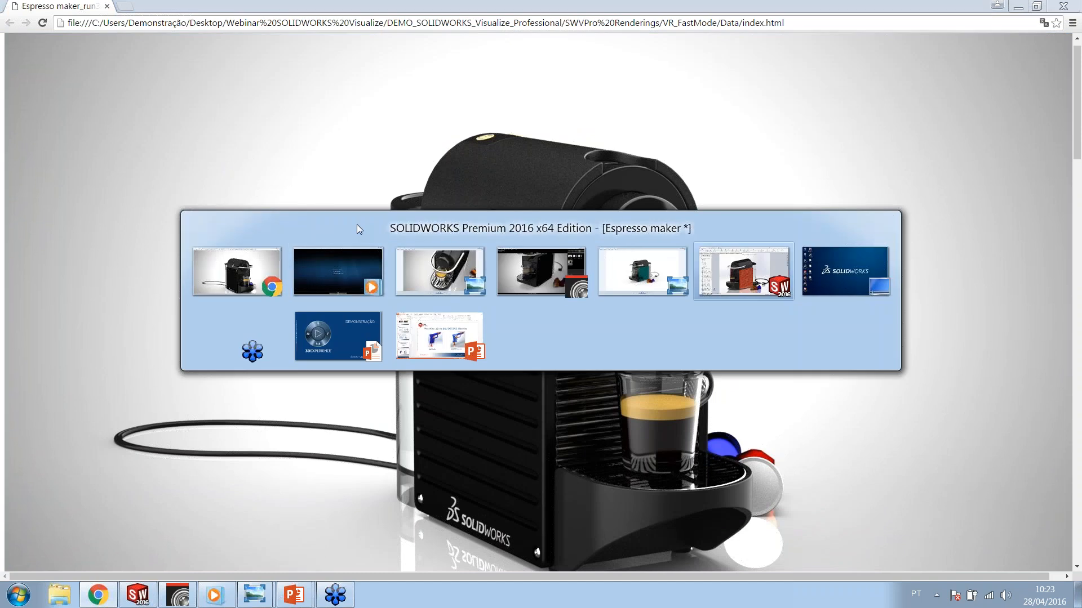
{"action": "key", "text": "alt+Tab"}
{"action": "key", "text": "alt+Tab"}
{"action": "key", "text": "alt+Tab"}
{"action": "key", "text": "alt+Tab"}
{"action": "key", "text": "alt+Tab"}
{"action": "key", "text": "alt+Tab"}
{"action": "key", "text": "alt+Tab"}
{"action": "key", "text": "alt+Tab"}
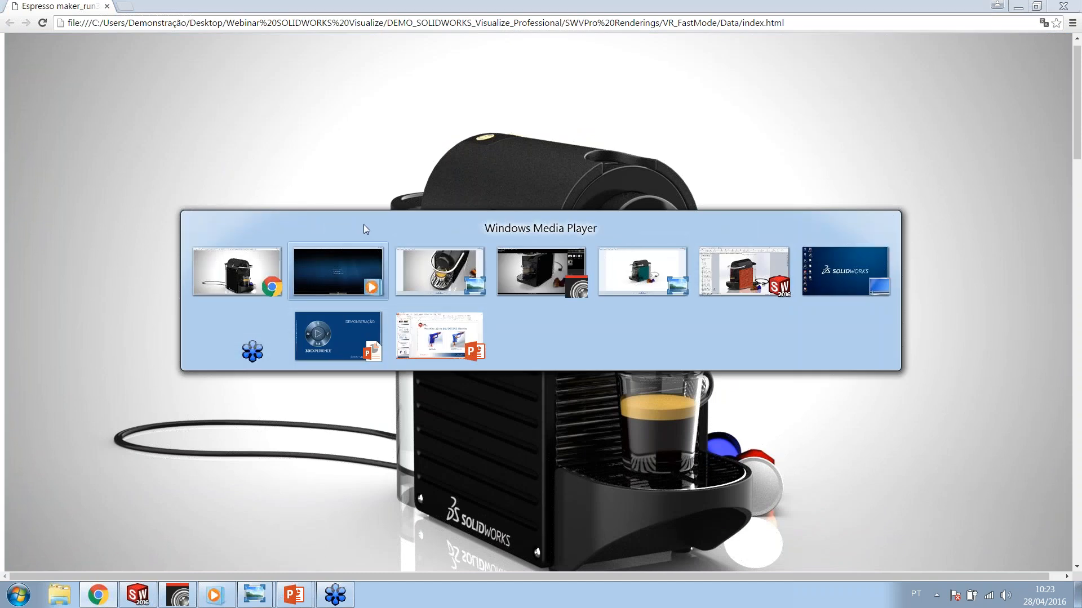
{"action": "key", "text": "alt+Tab"}
{"action": "key", "text": "alt+Tab"}
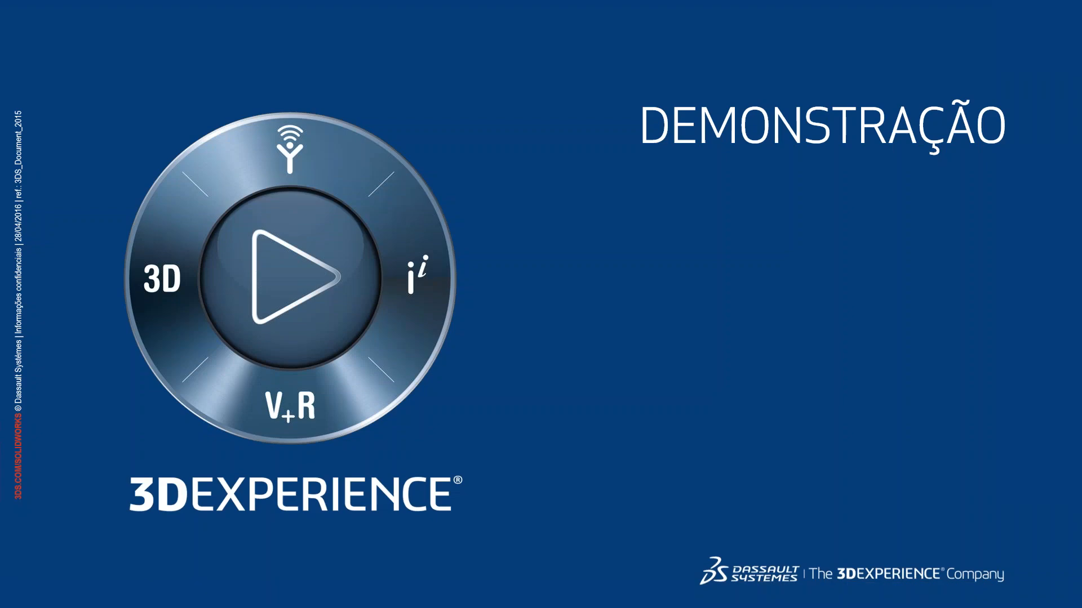
{"action": "key", "text": "Right"}
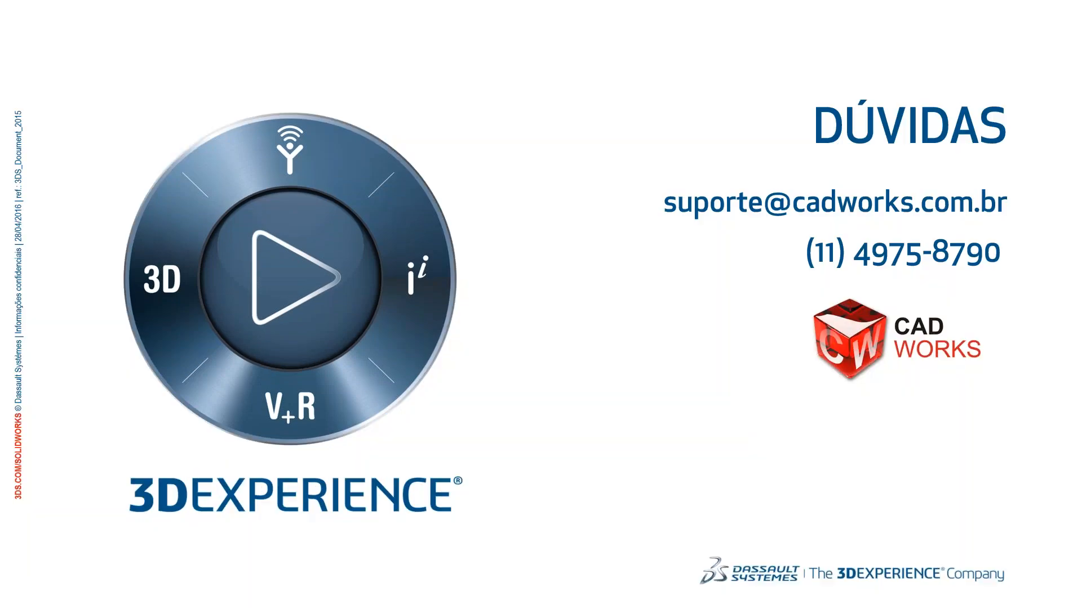